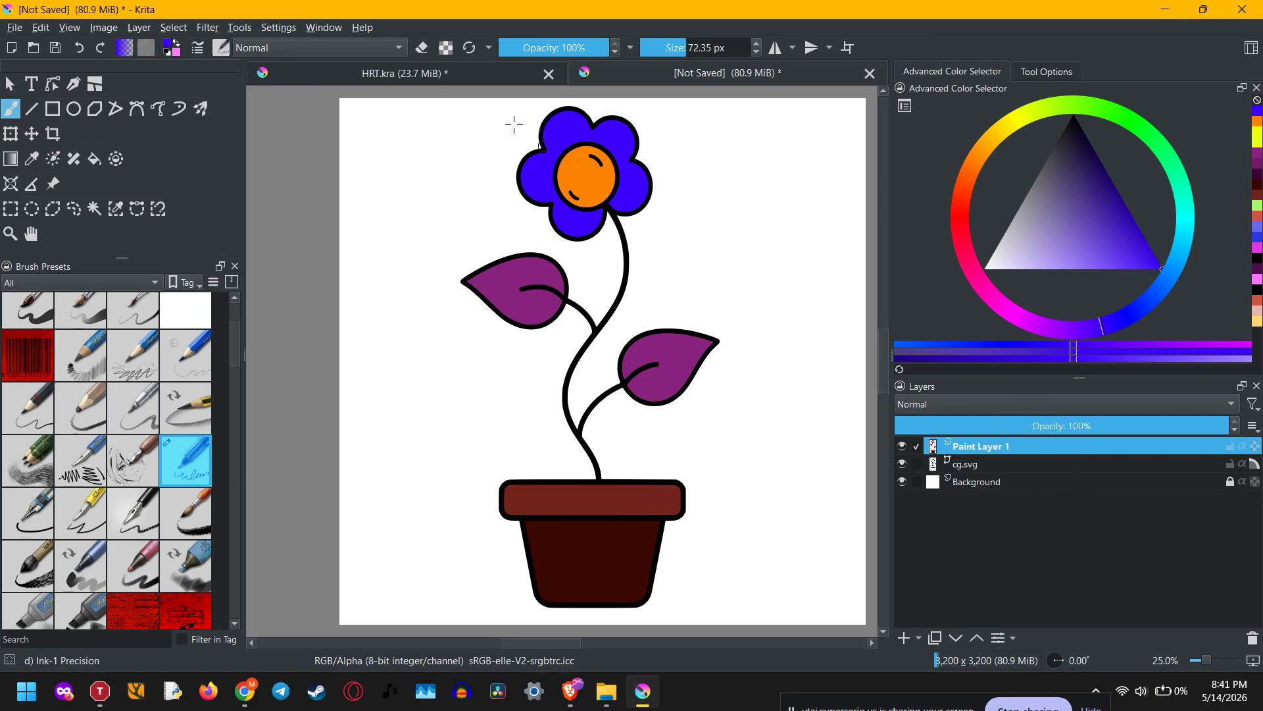
Step: View the list of available dockers
click(277, 29)
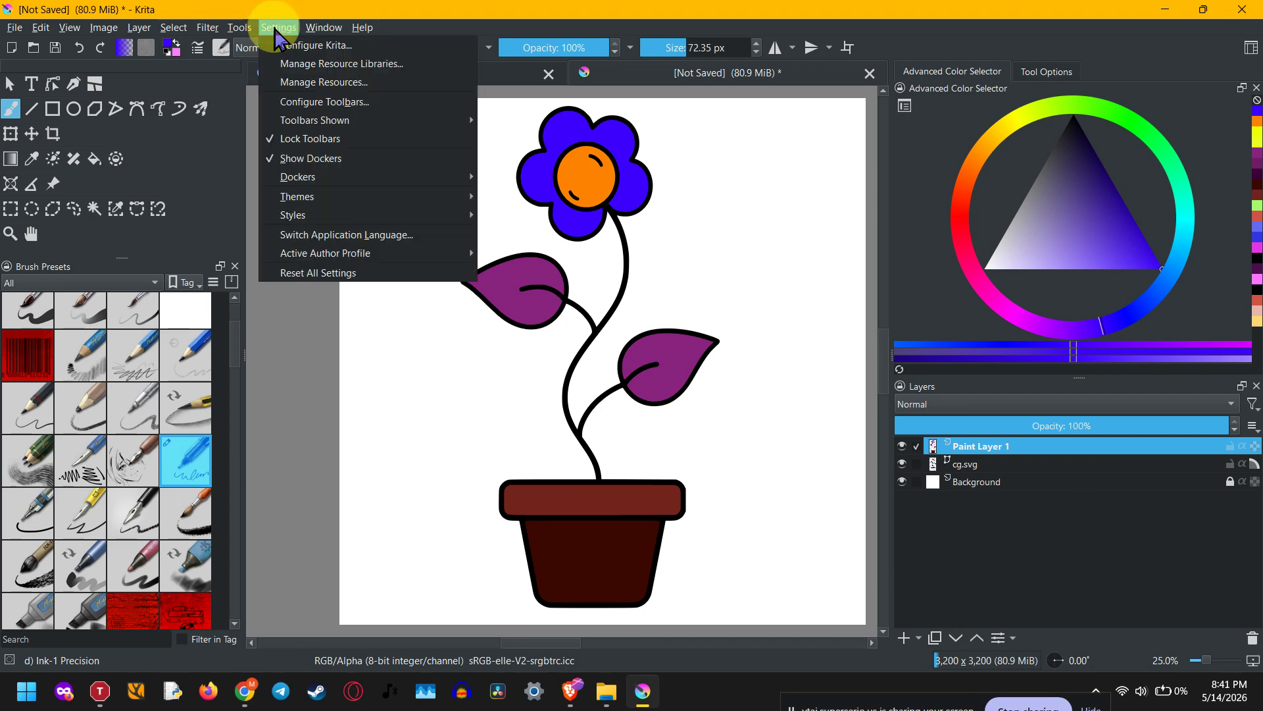
mouse_move(329, 183)
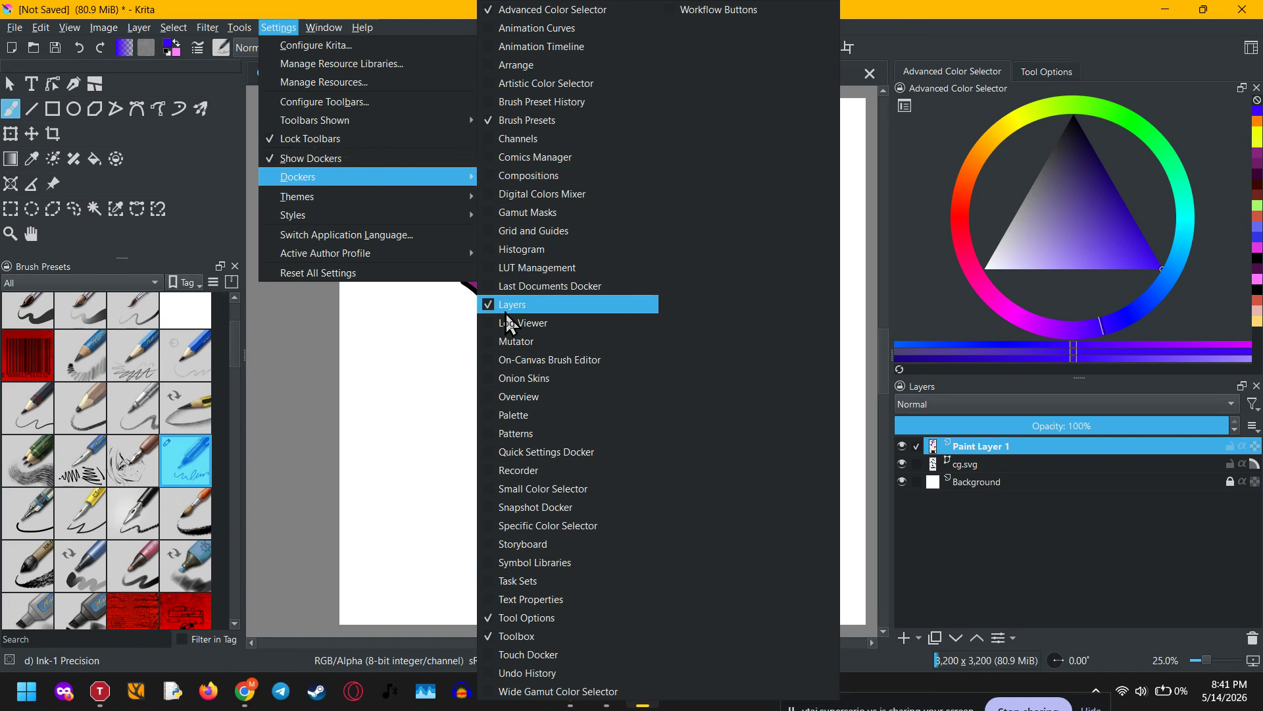
click(1036, 531)
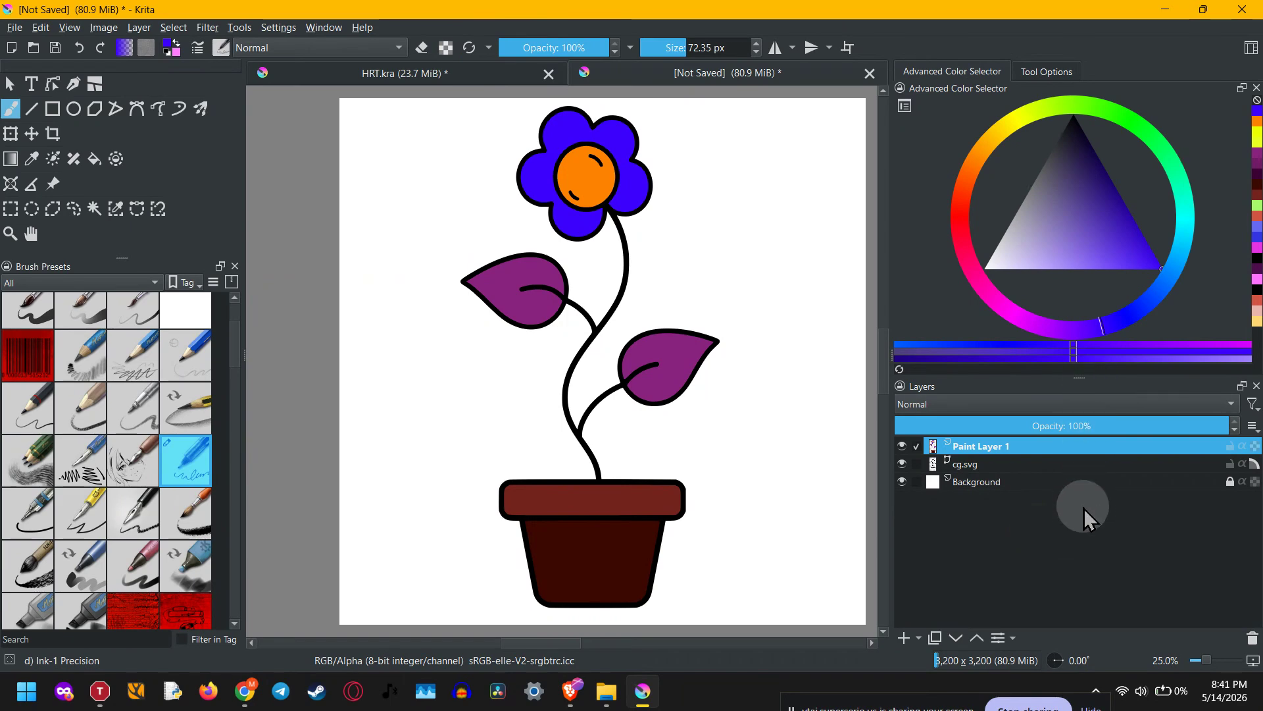
Step: Add a new paint layer, paint a wavy blue vertical stroke beside the flower on it, and undo the stroke
click(905, 638)
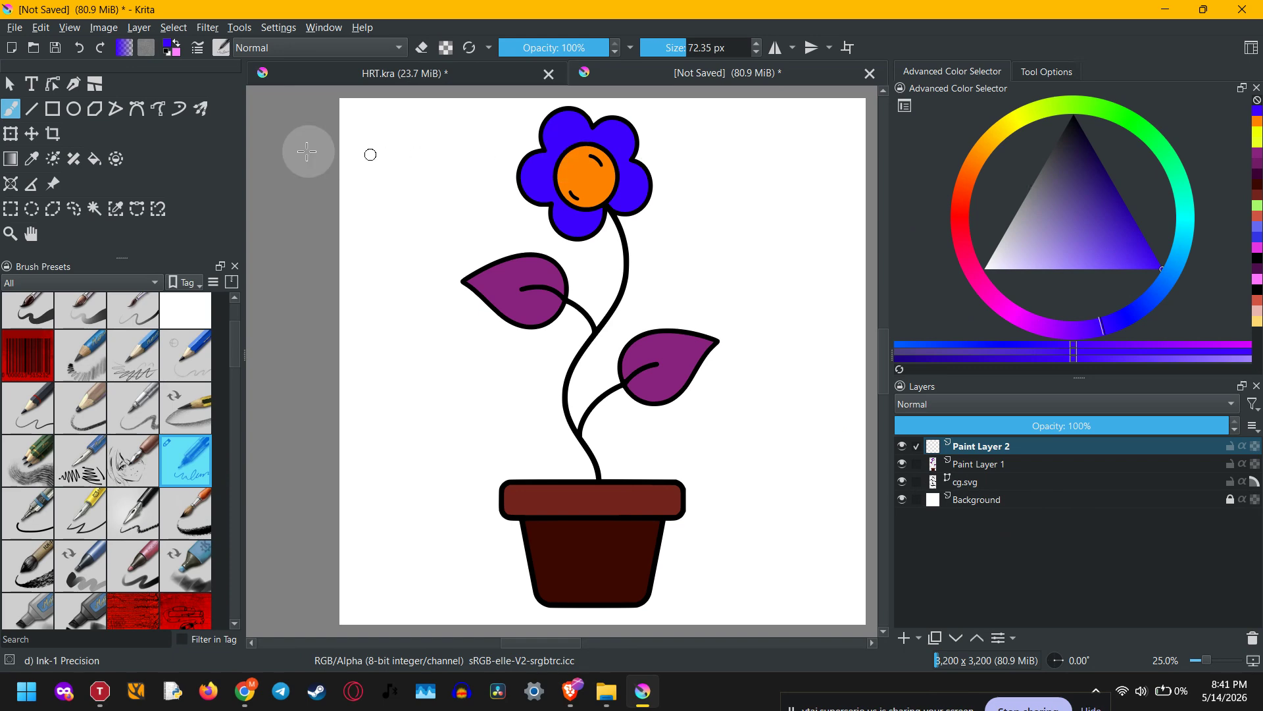
mouse_move(813, 174)
mouse_down()
mouse_move(783, 210)
mouse_move(814, 242)
mouse_move(796, 287)
mouse_move(839, 392)
mouse_move(825, 475)
mouse_up()
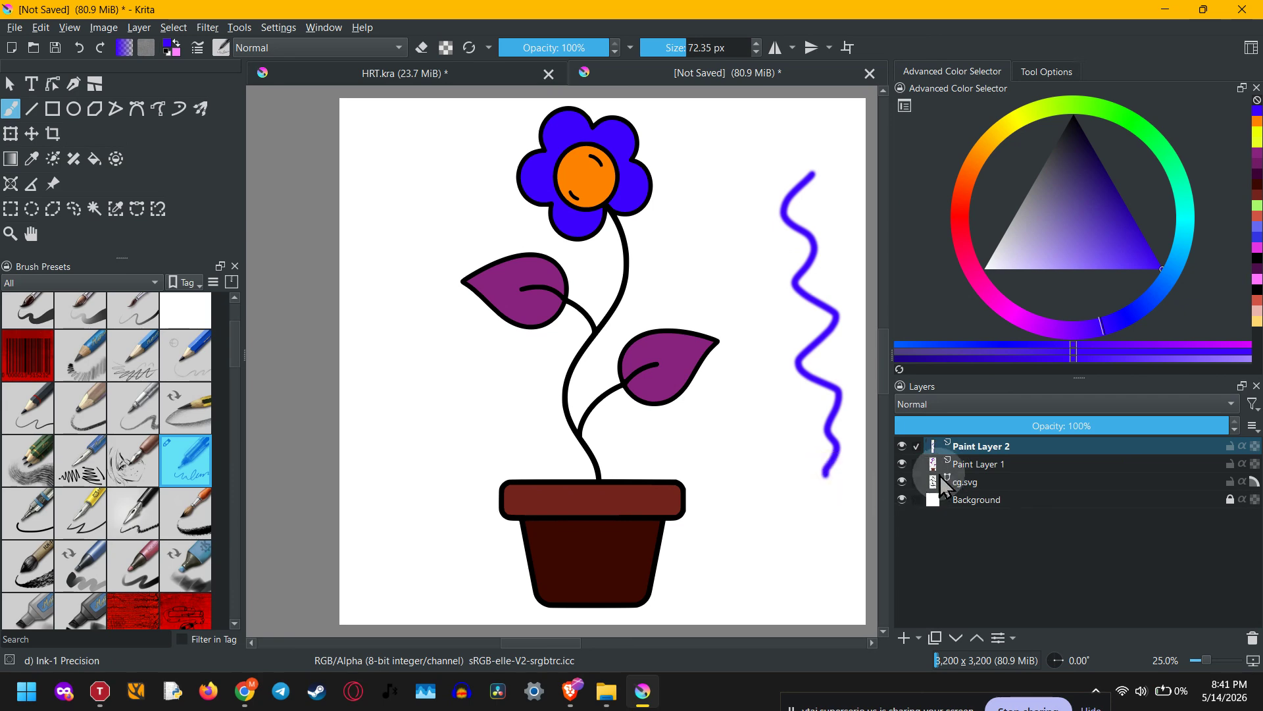
click(920, 637)
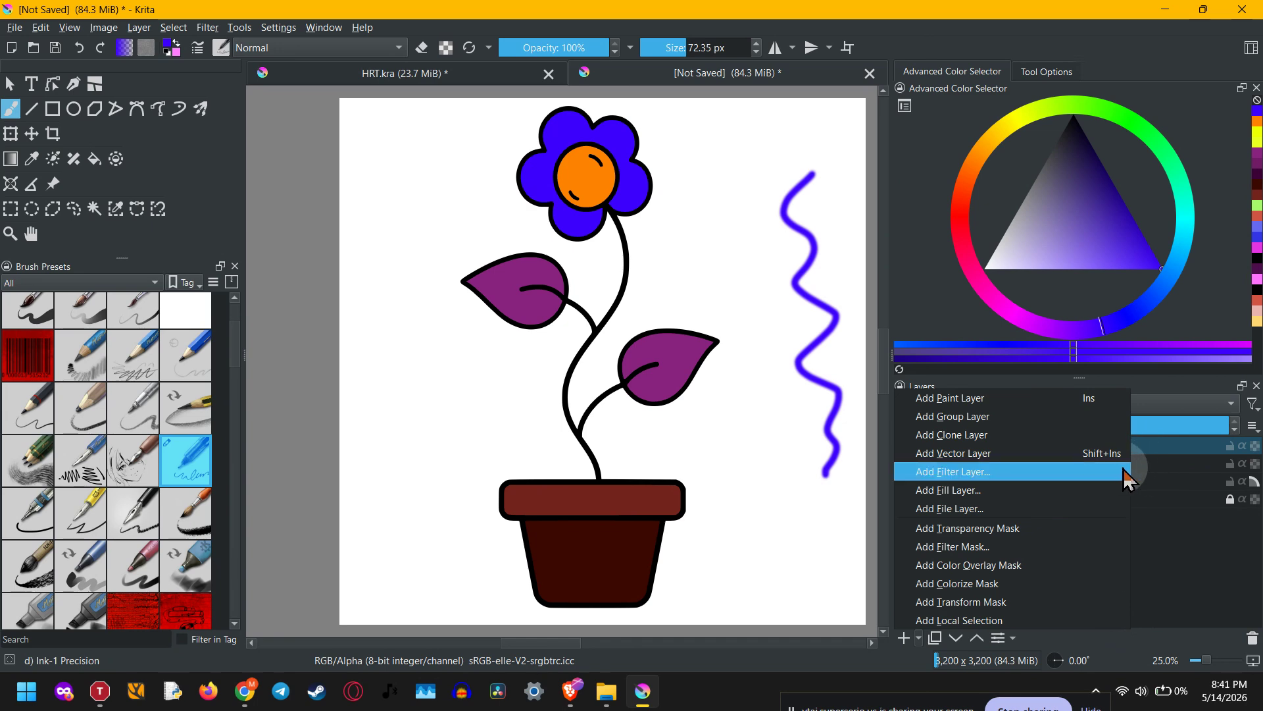
click(1141, 523)
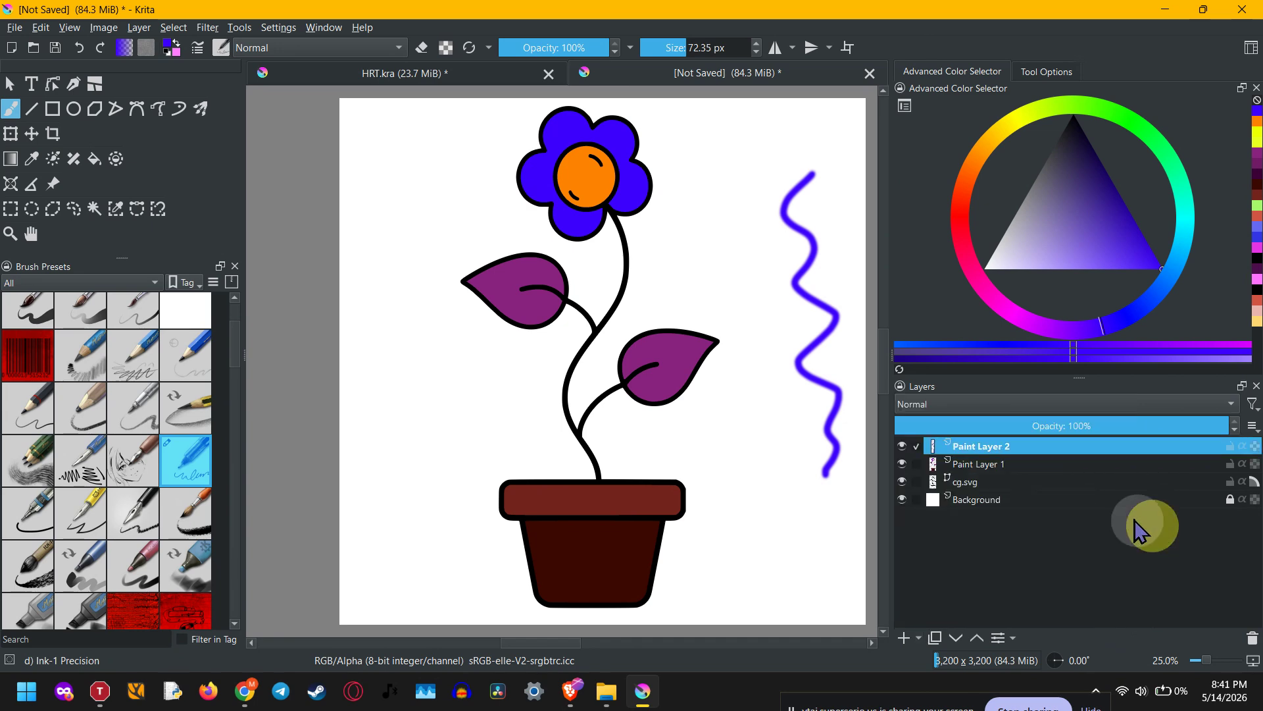
click(80, 48)
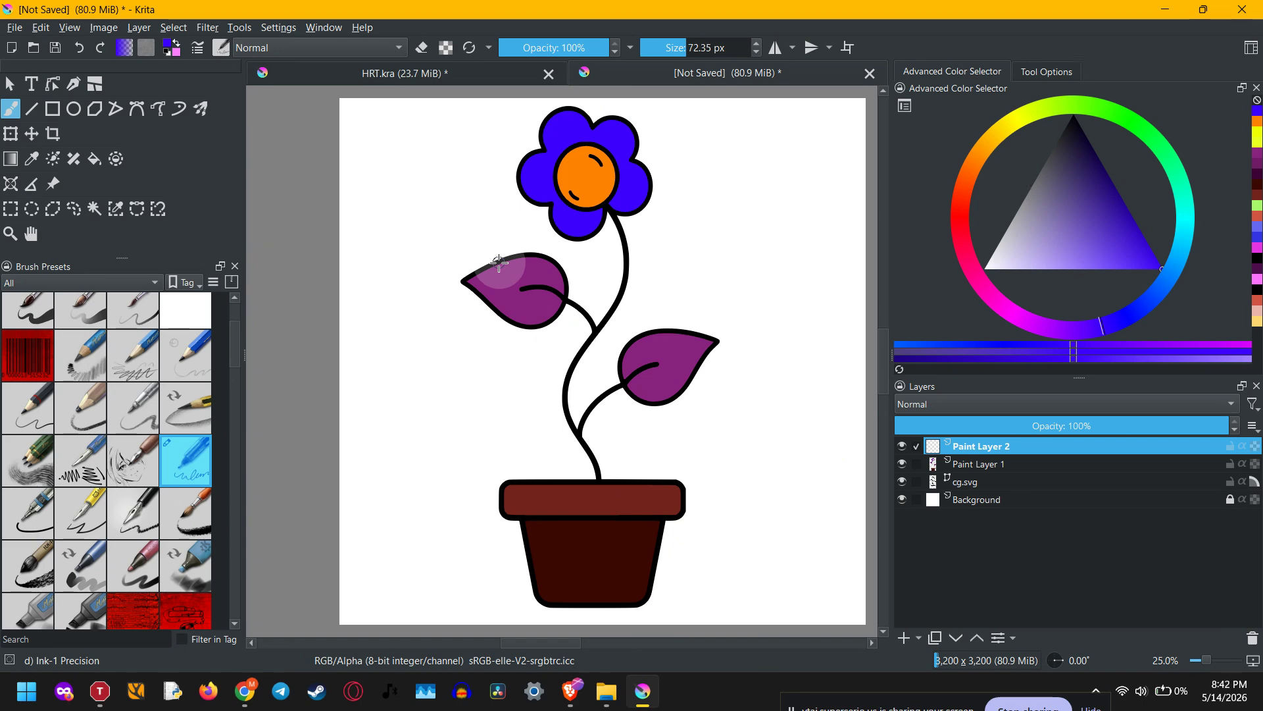
Step: Paint another wavy blue stroke beside the flower on Paint Layer 2 and delete that layer
click(982, 483)
click(982, 446)
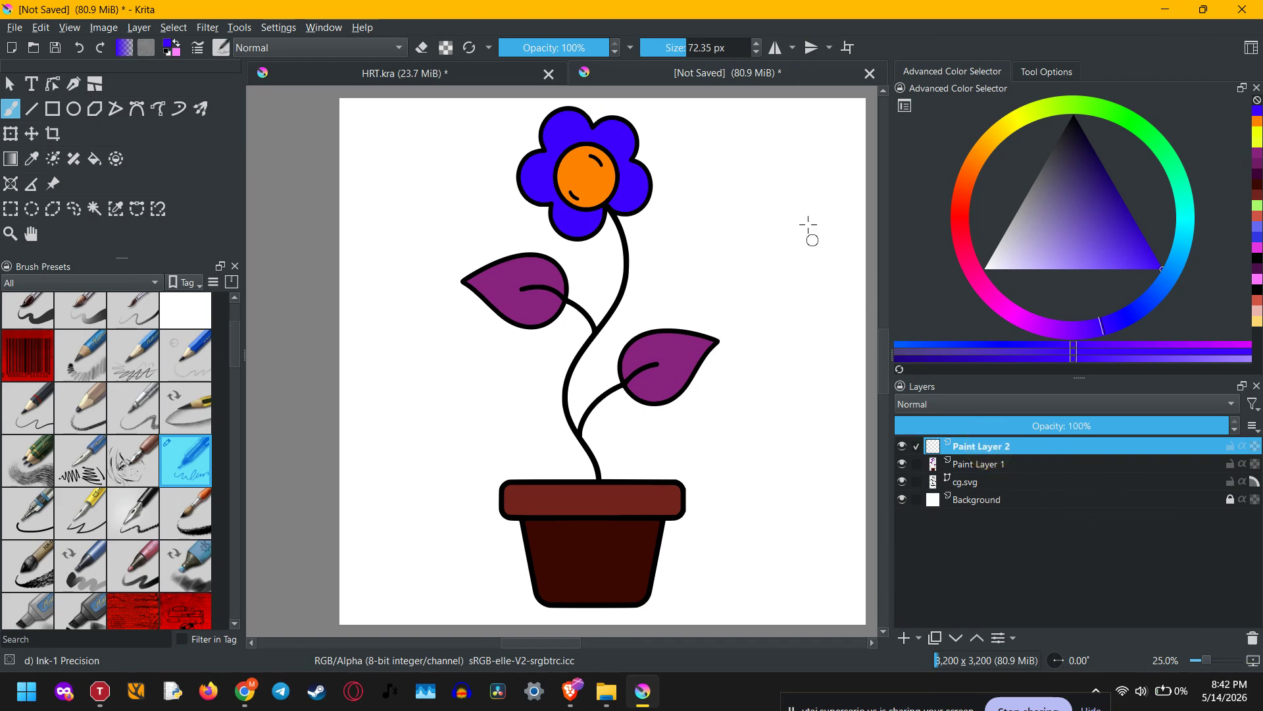
mouse_move(807, 169)
mouse_down()
mouse_move(783, 194)
mouse_move(818, 389)
mouse_move(795, 439)
mouse_up()
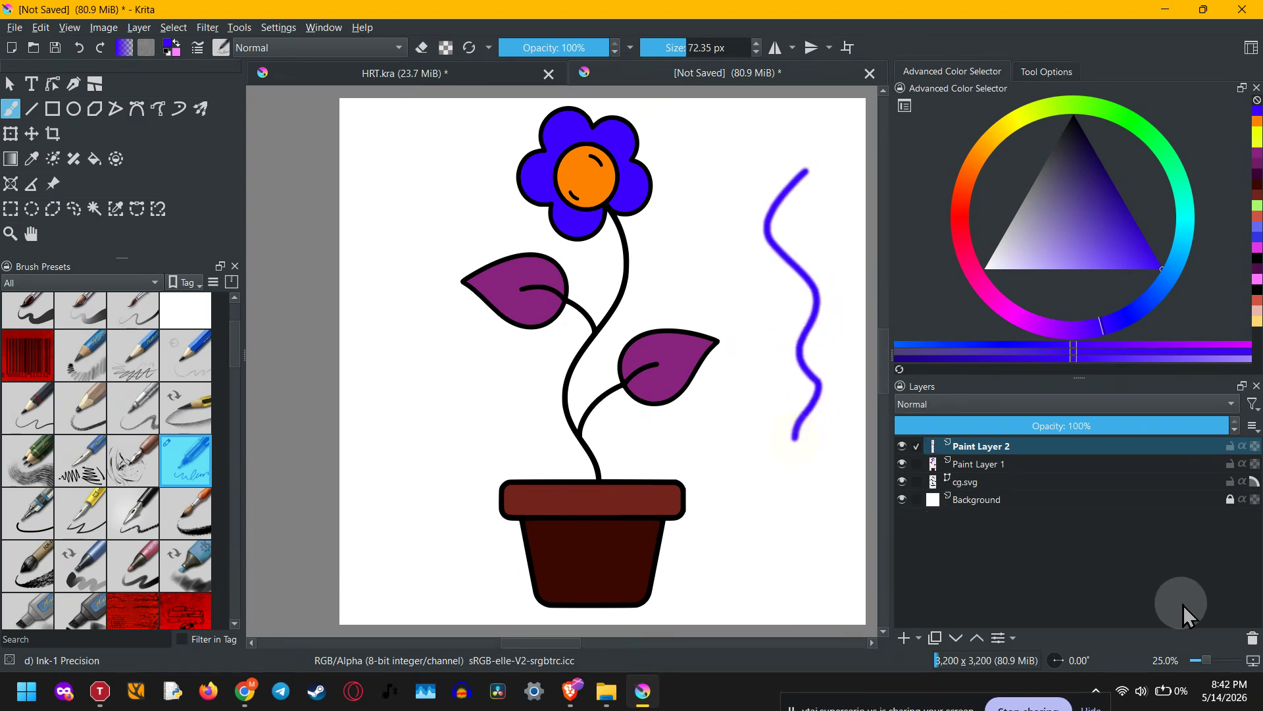
click(1252, 638)
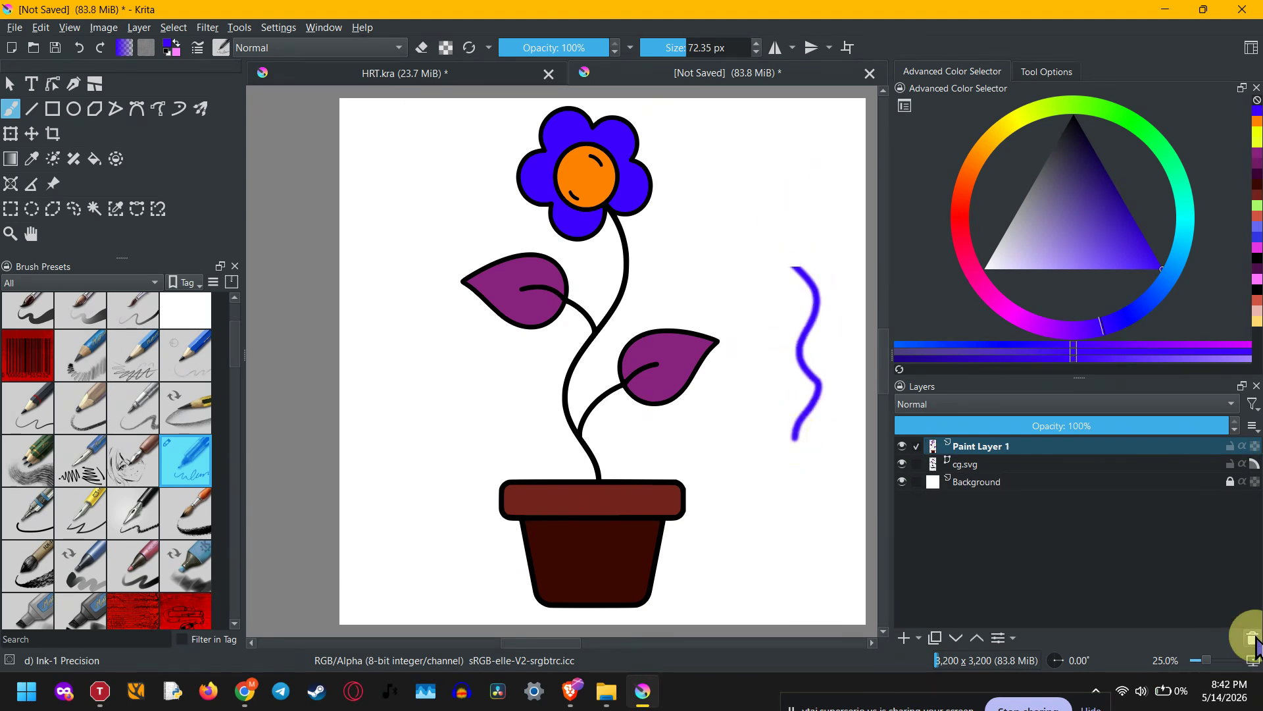
Step: Move Paint Layer 1 below the Background layer and bring it back to the top of the layer stack
click(1019, 449)
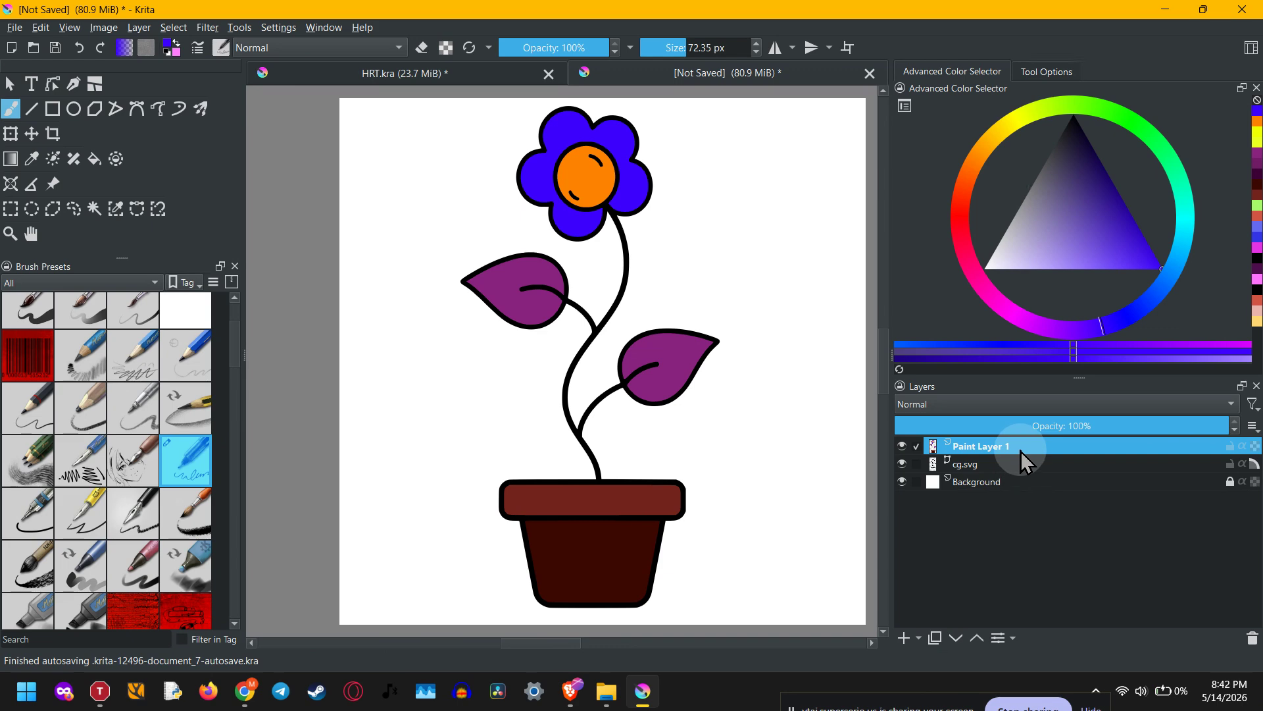
click(977, 637)
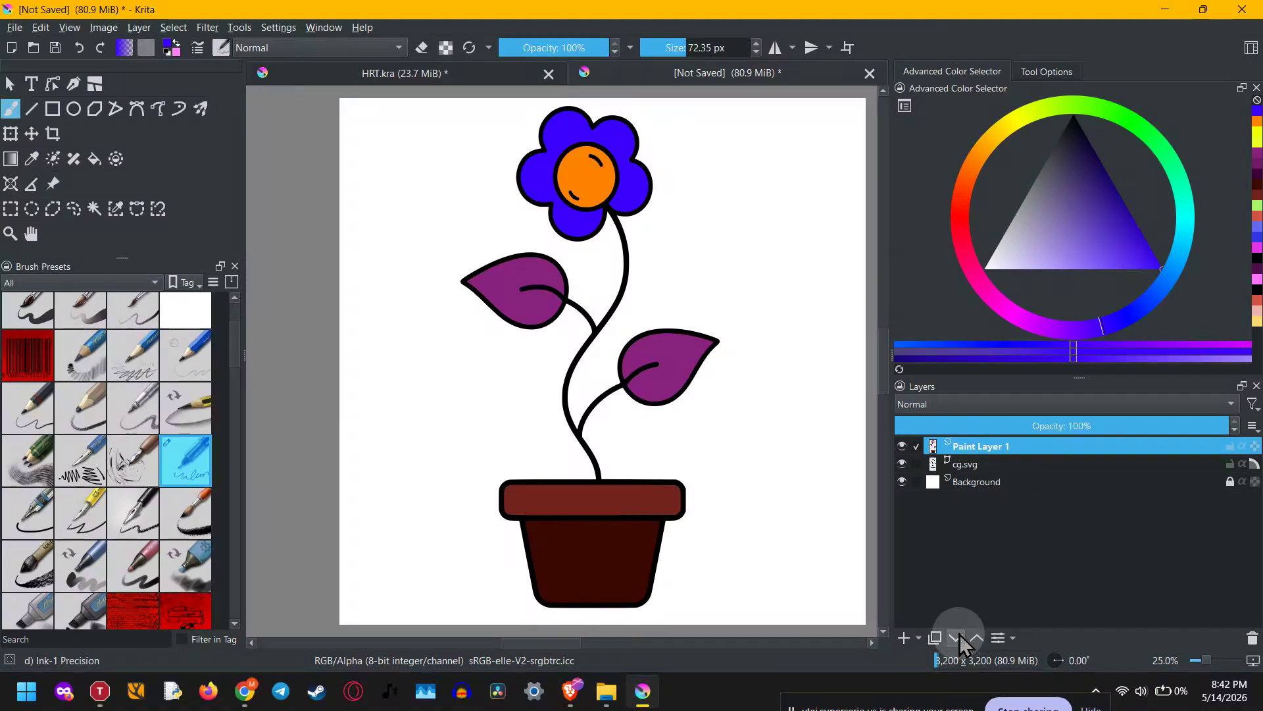
click(1025, 446)
drag(1025, 445, 1024, 498)
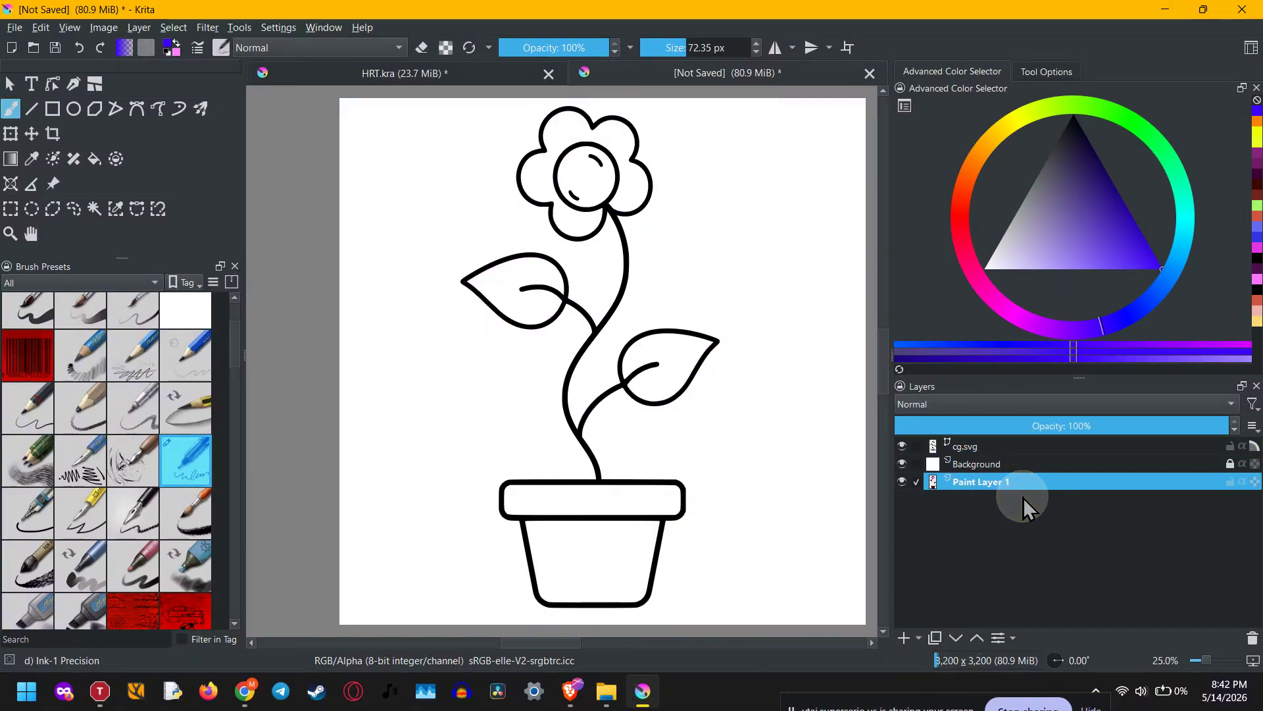
mouse_move(1020, 484)
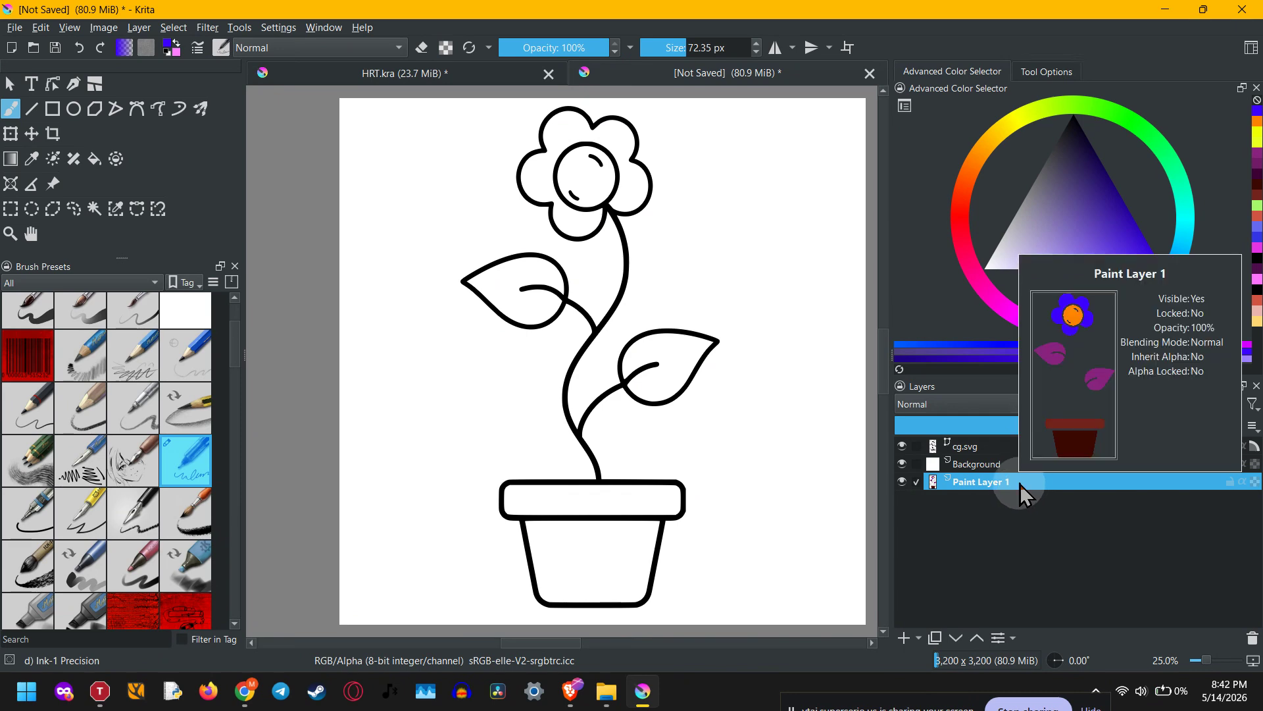
click(979, 639)
click(979, 639)
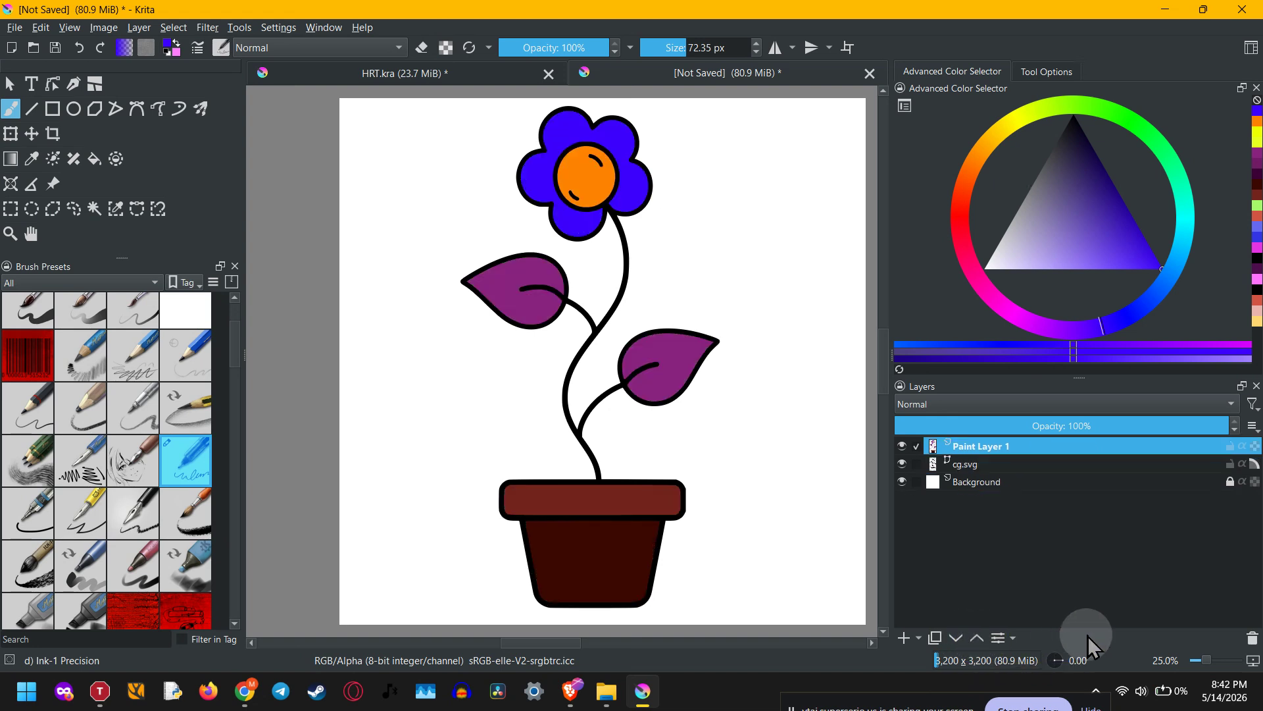
Step: Try to move the Background layer up in the layer stack
click(1000, 483)
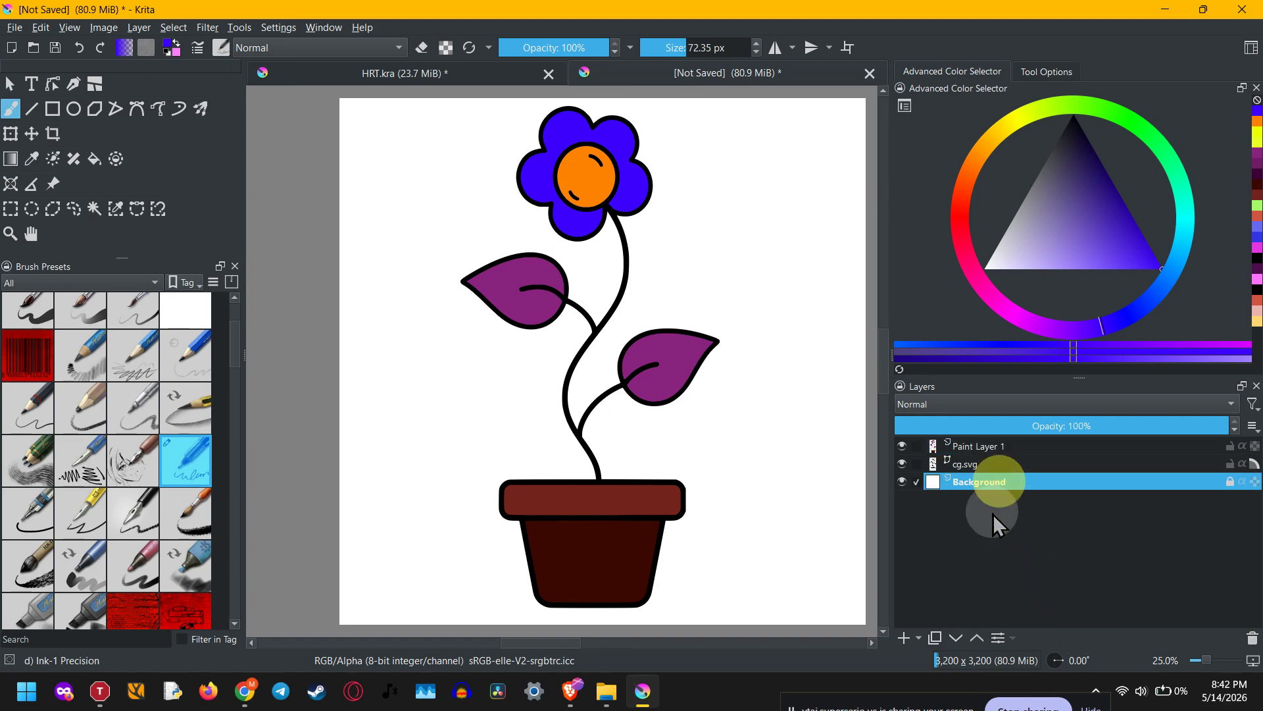
click(973, 638)
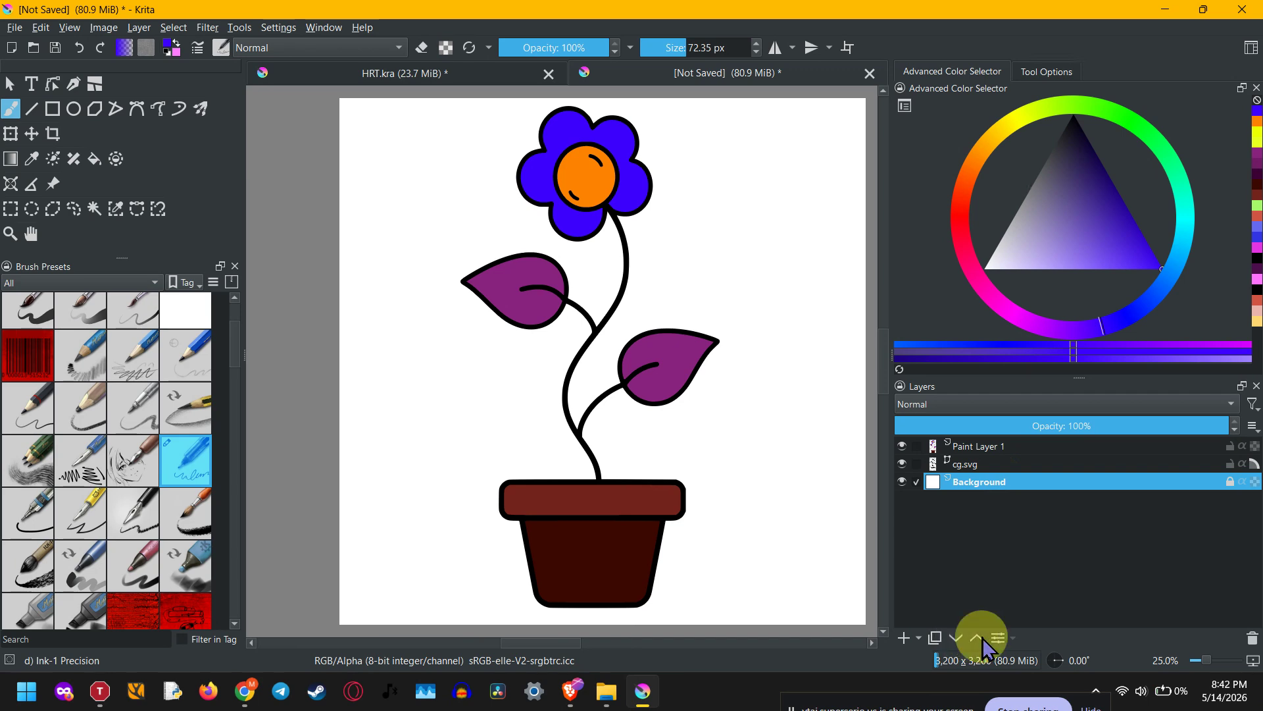
Step: Move the cg.svg layer below the Background layer and raise it back above it
click(995, 479)
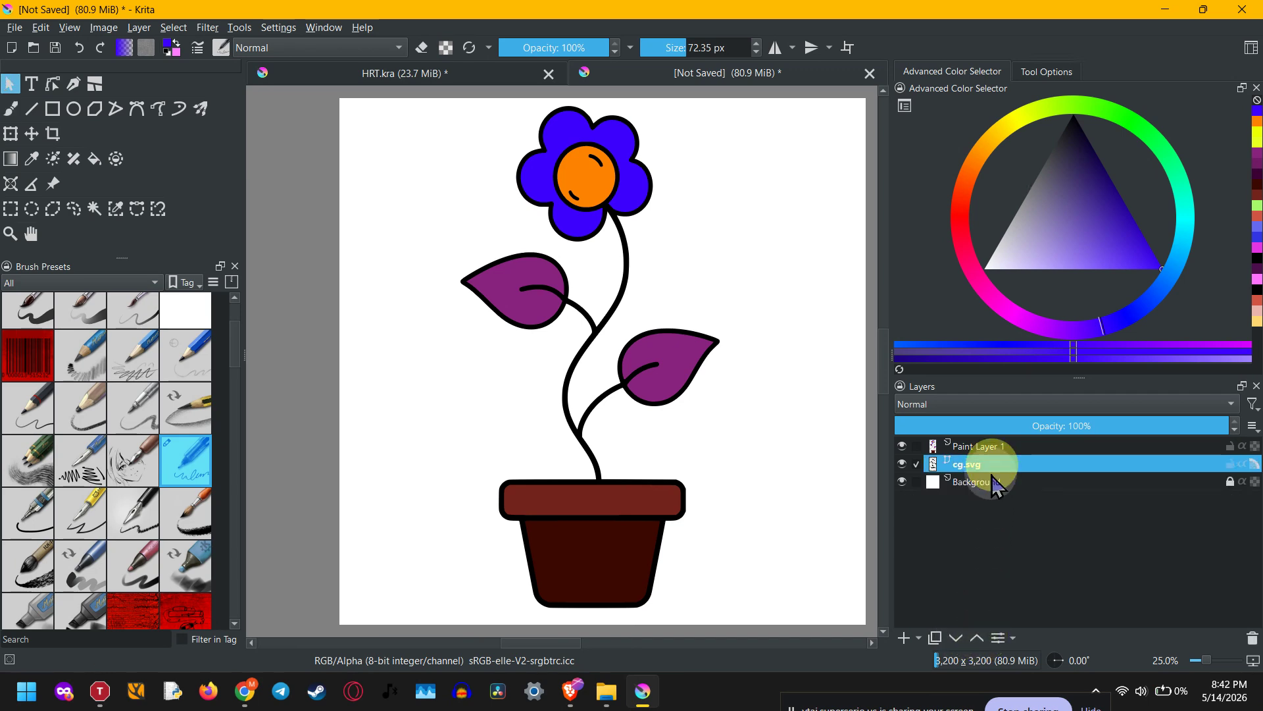
click(956, 638)
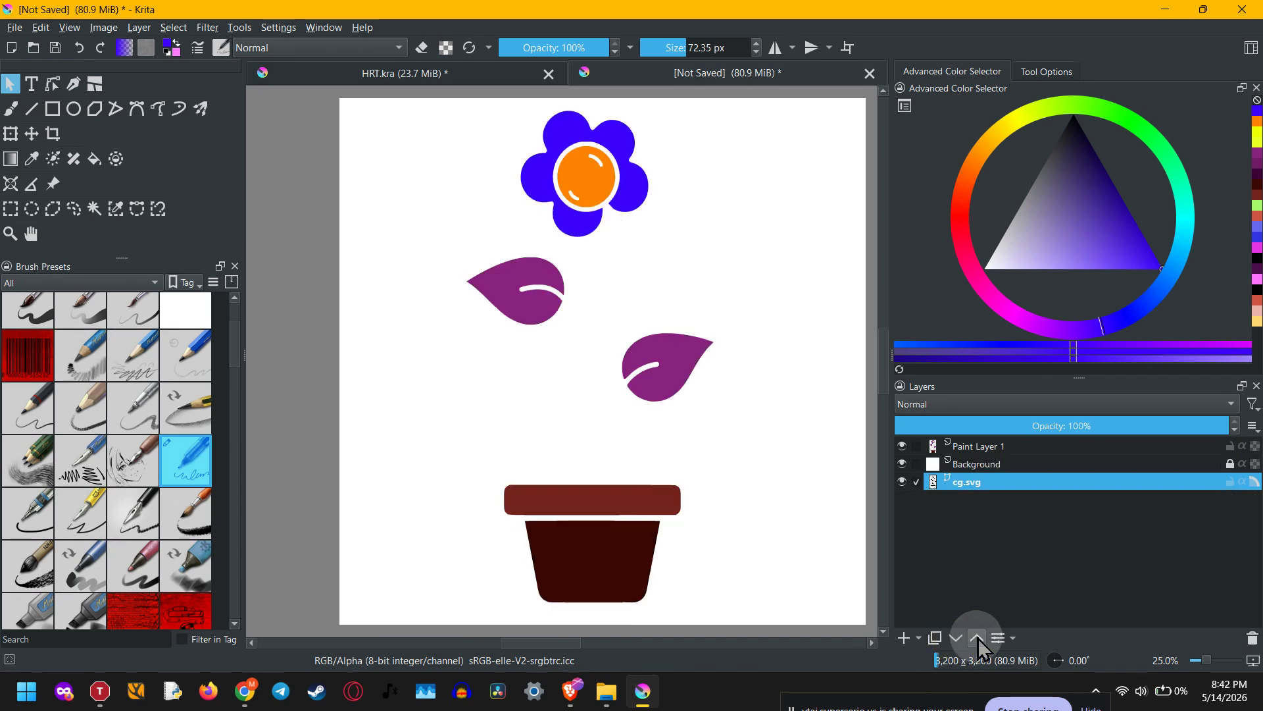
click(978, 637)
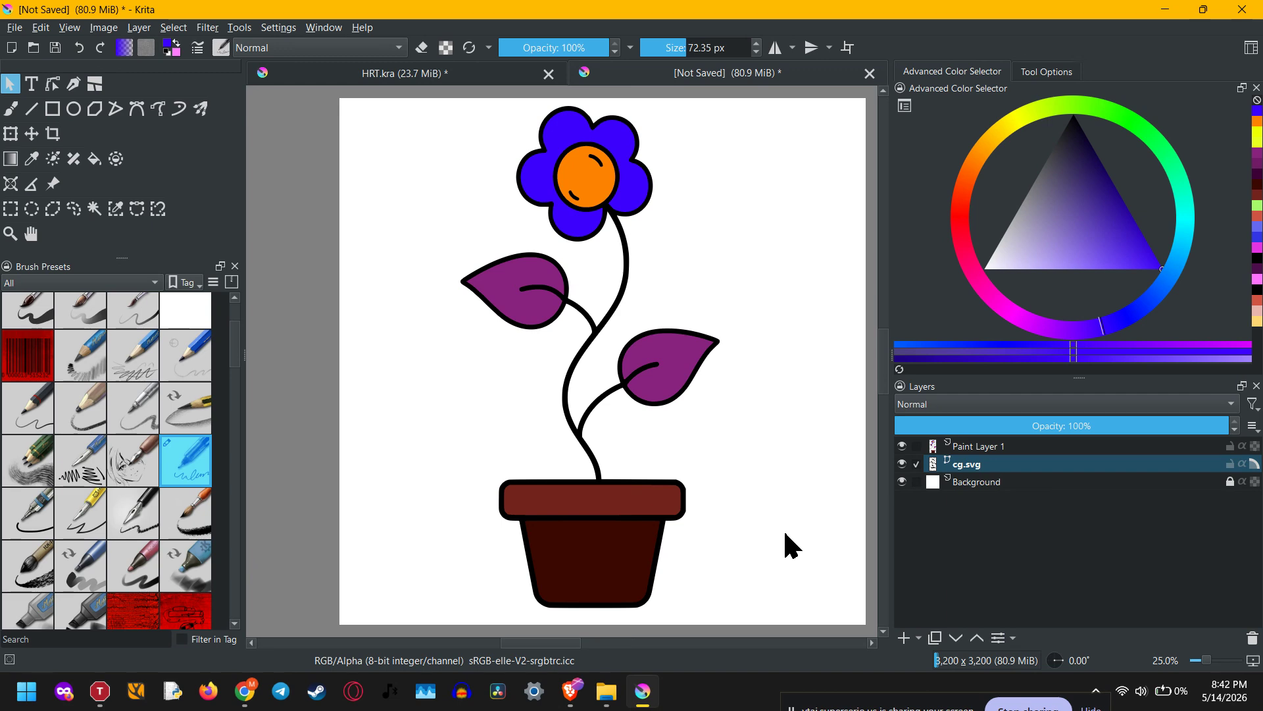
Step: Rename the cg.svg layer as line
double_click(1004, 463)
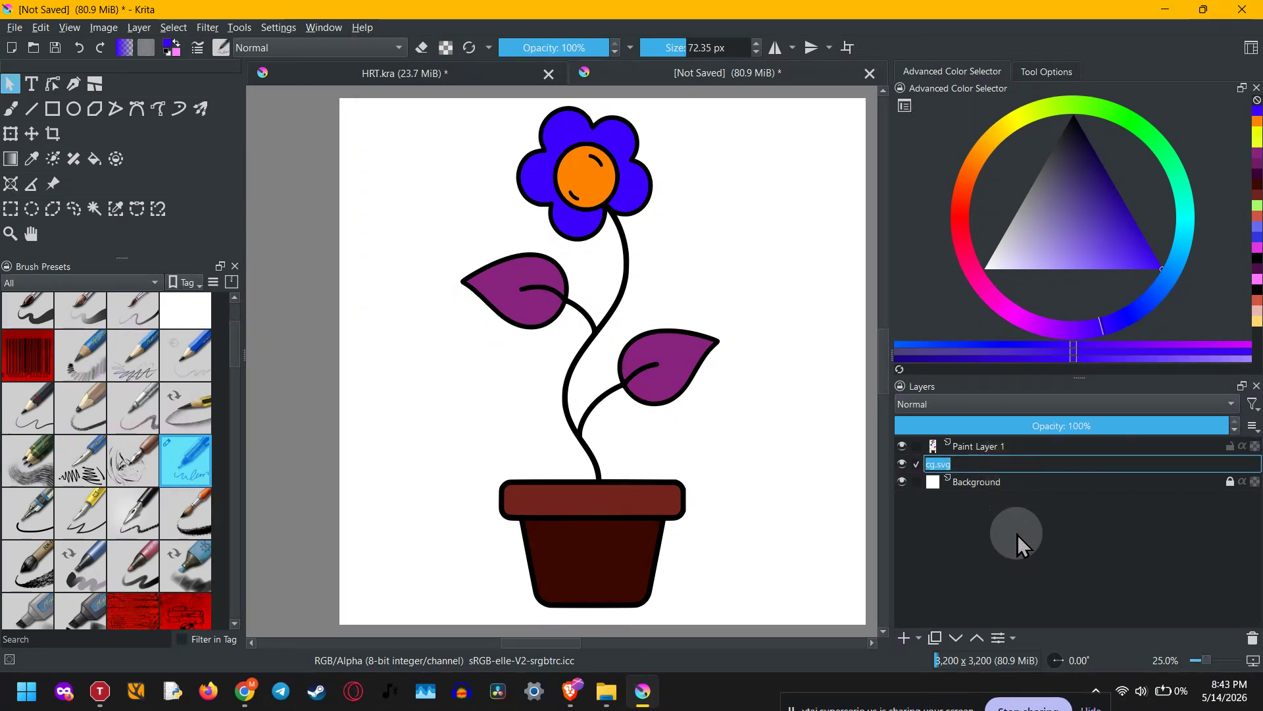
text(b)
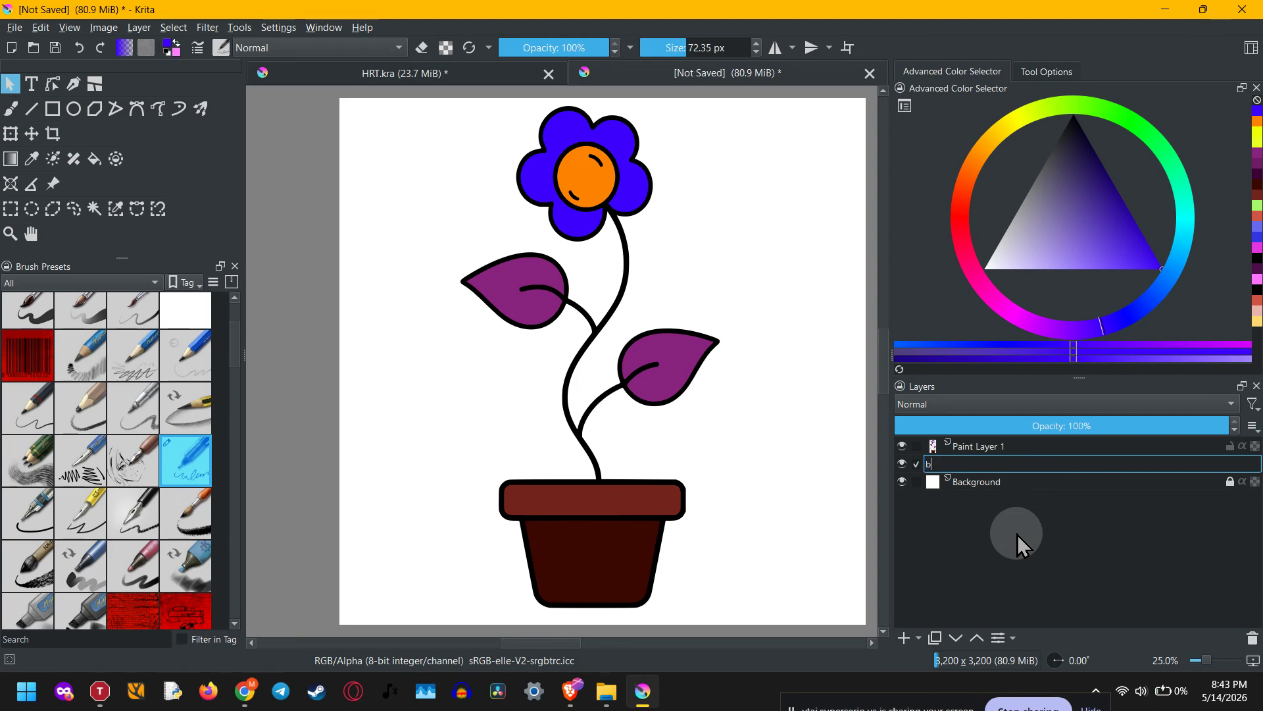
text(orders)
key(BackSpace)
key(BackSpace)
key(BackSpace)
key(BackSpace)
key(BackSpace)
key(BackSpace)
key(BackSpace)
text(line)
key(Return)
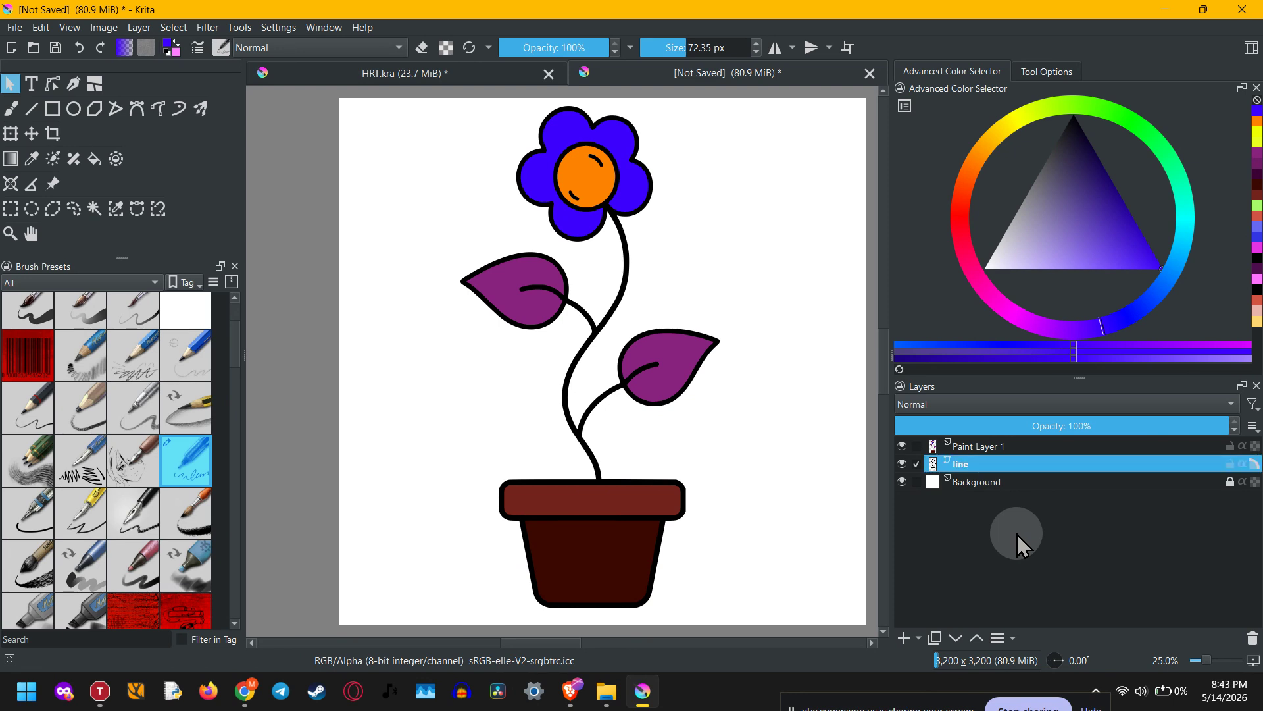
Step: Rename Paint Layer 1 as colors
double_click(1012, 444)
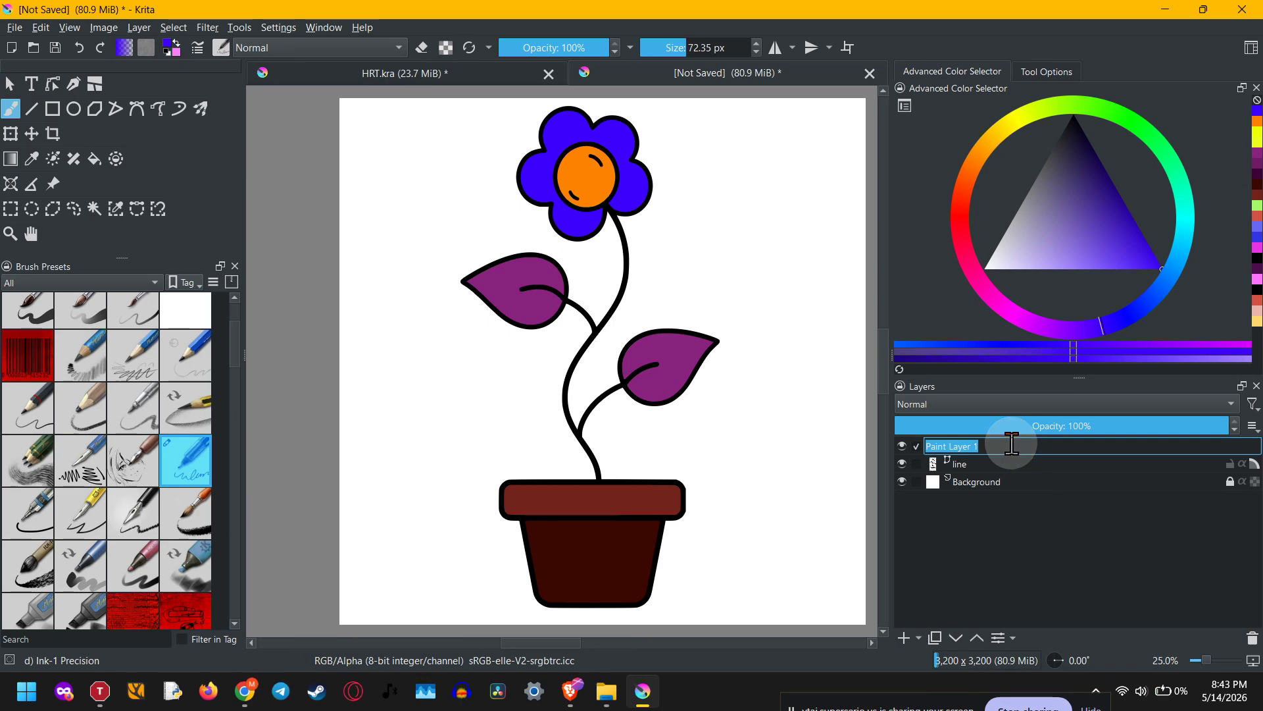
text(colors)
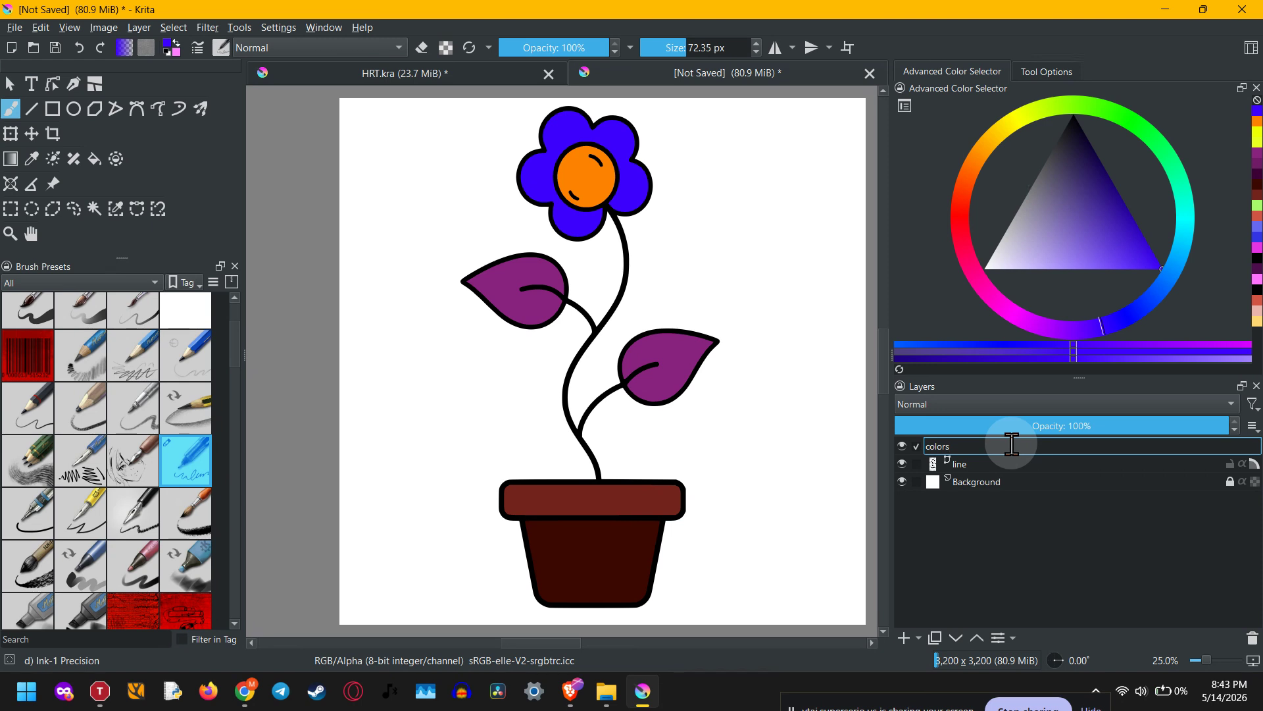
key(Return)
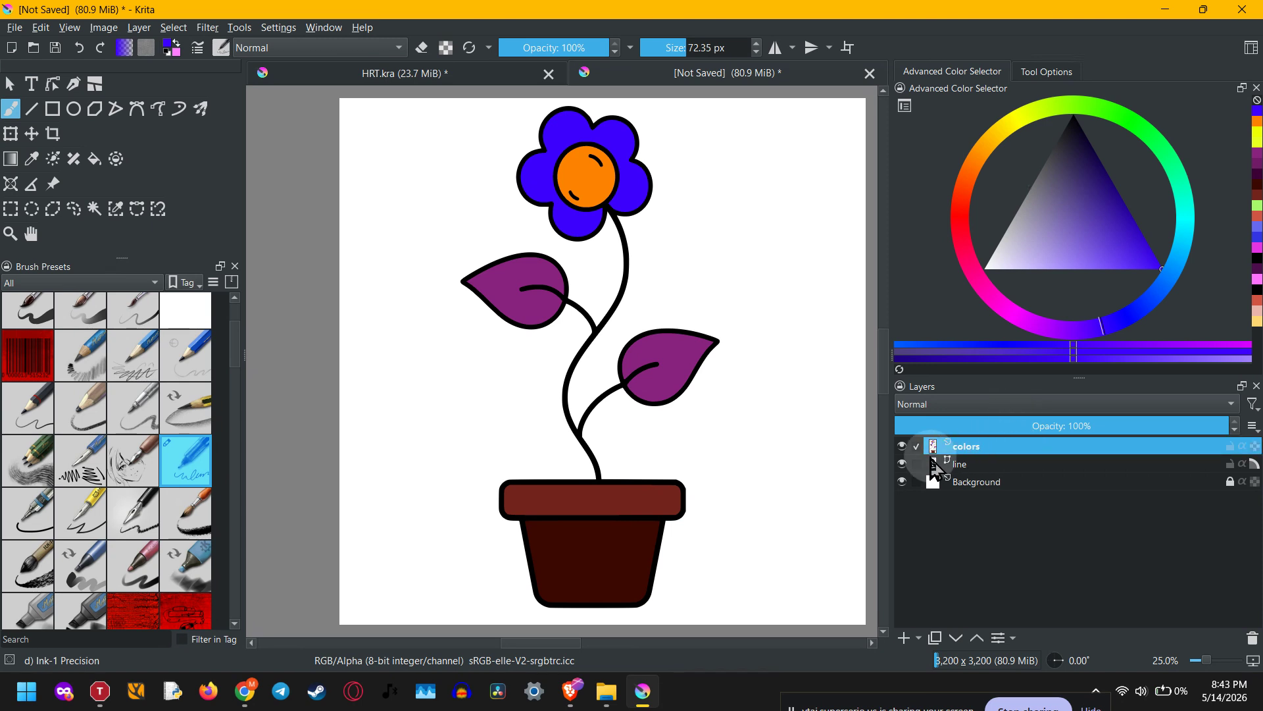
Step: Hide the colors, line and Background layers, and show only the line and colors layers again
click(902, 446)
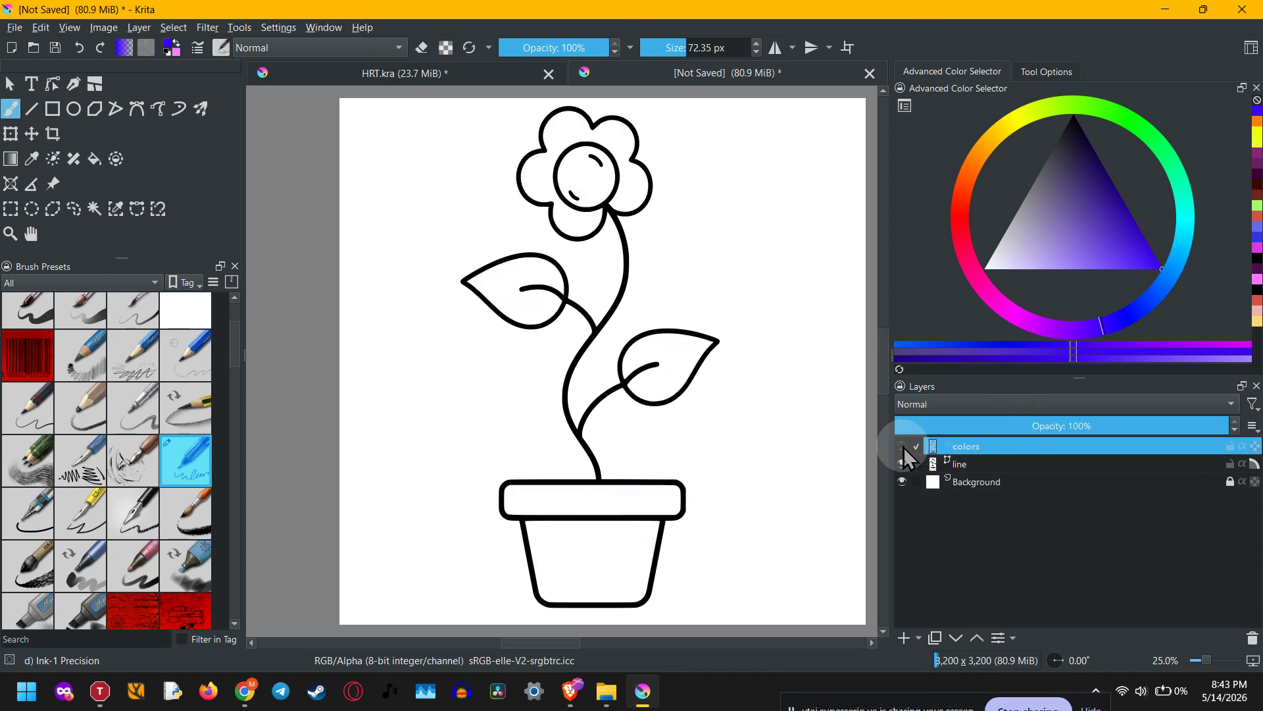
click(906, 464)
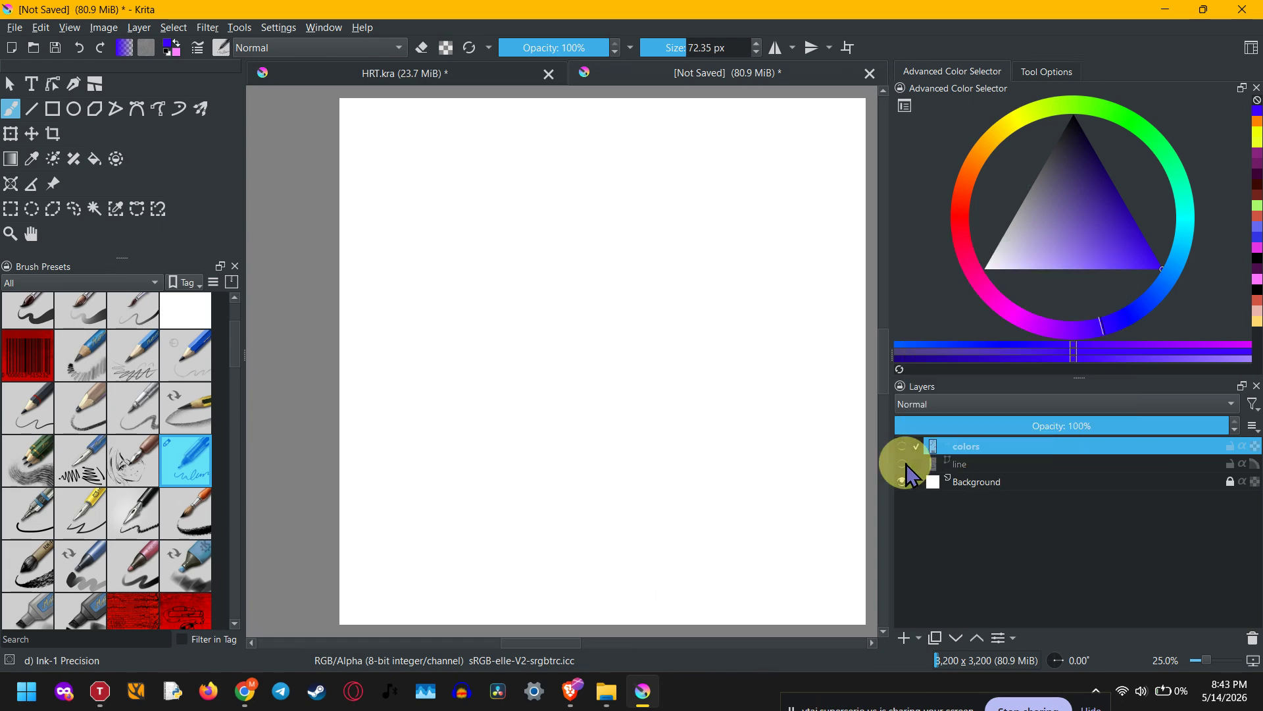
click(902, 481)
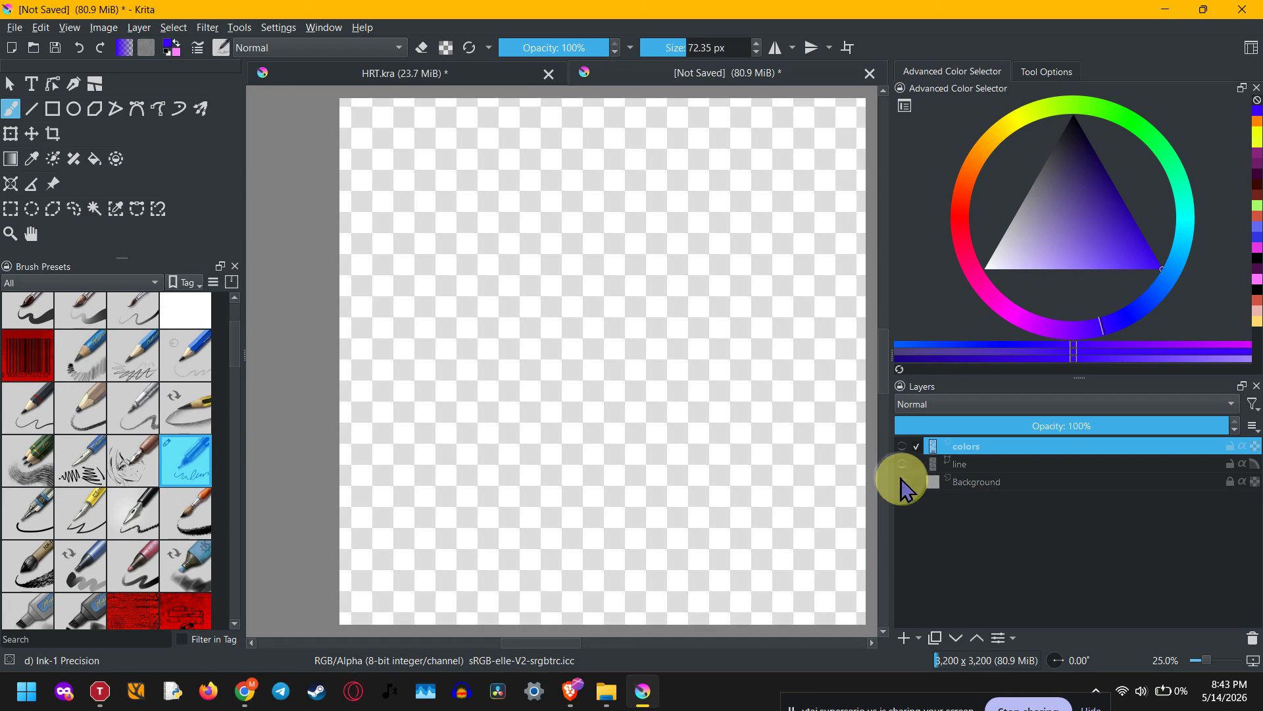
click(902, 464)
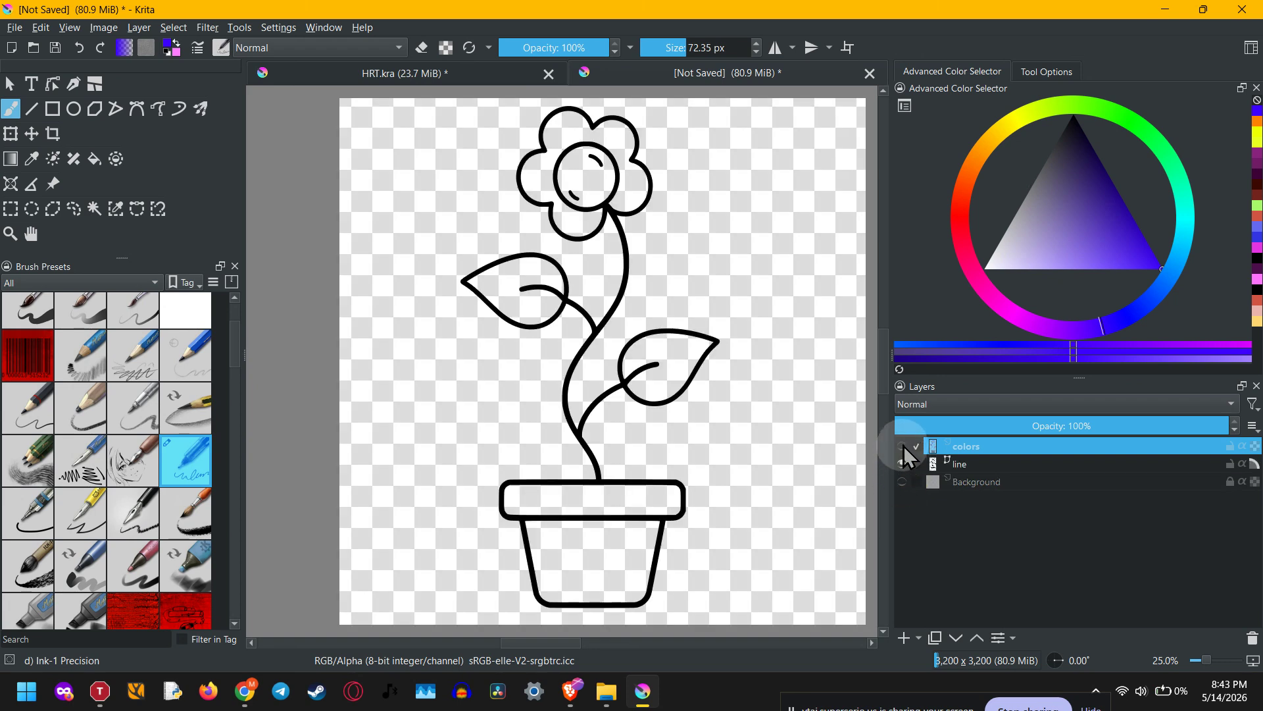
click(902, 446)
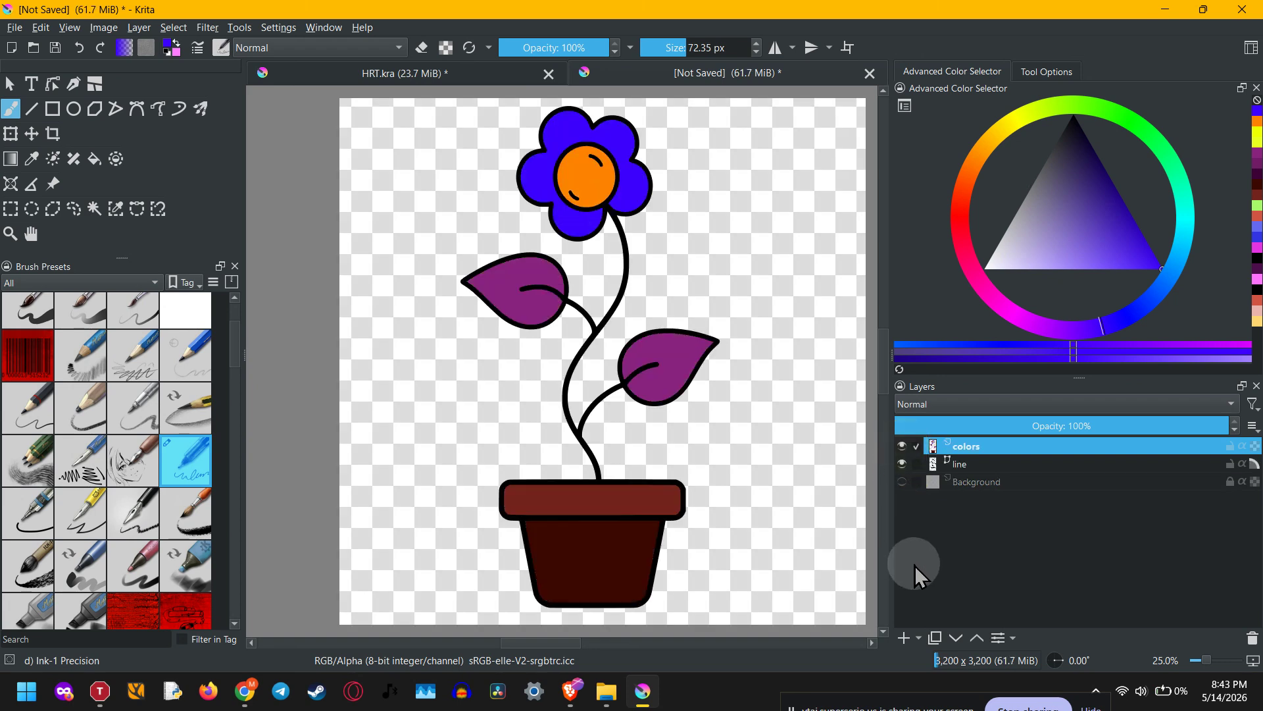
ctrl+scroll(719, 469, up, 3)
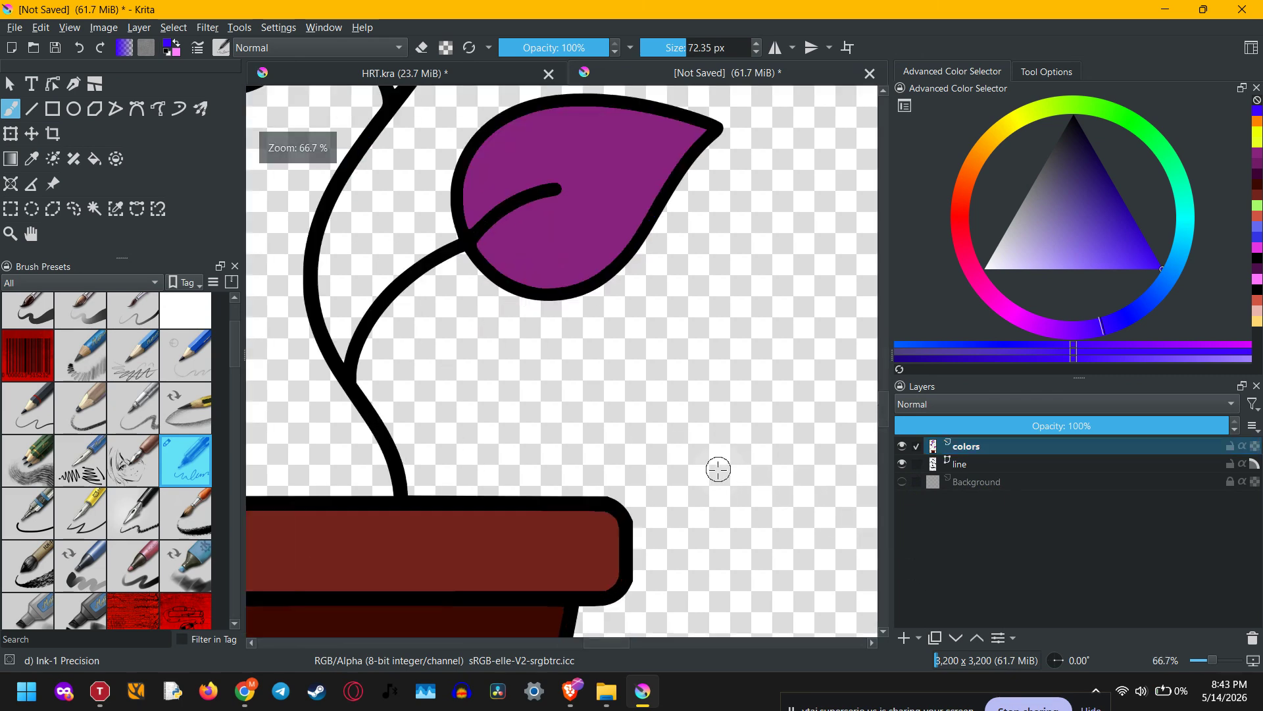
ctrl+scroll(681, 500, down, 3)
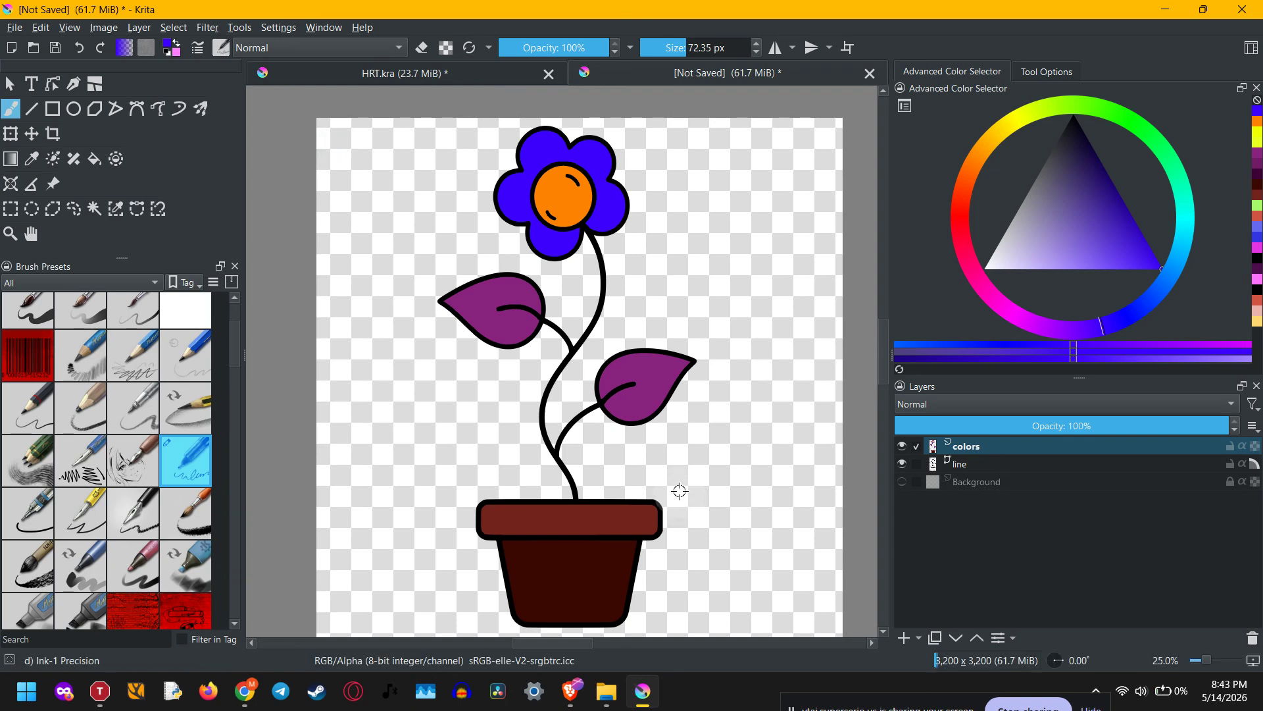
click(917, 464)
click(917, 465)
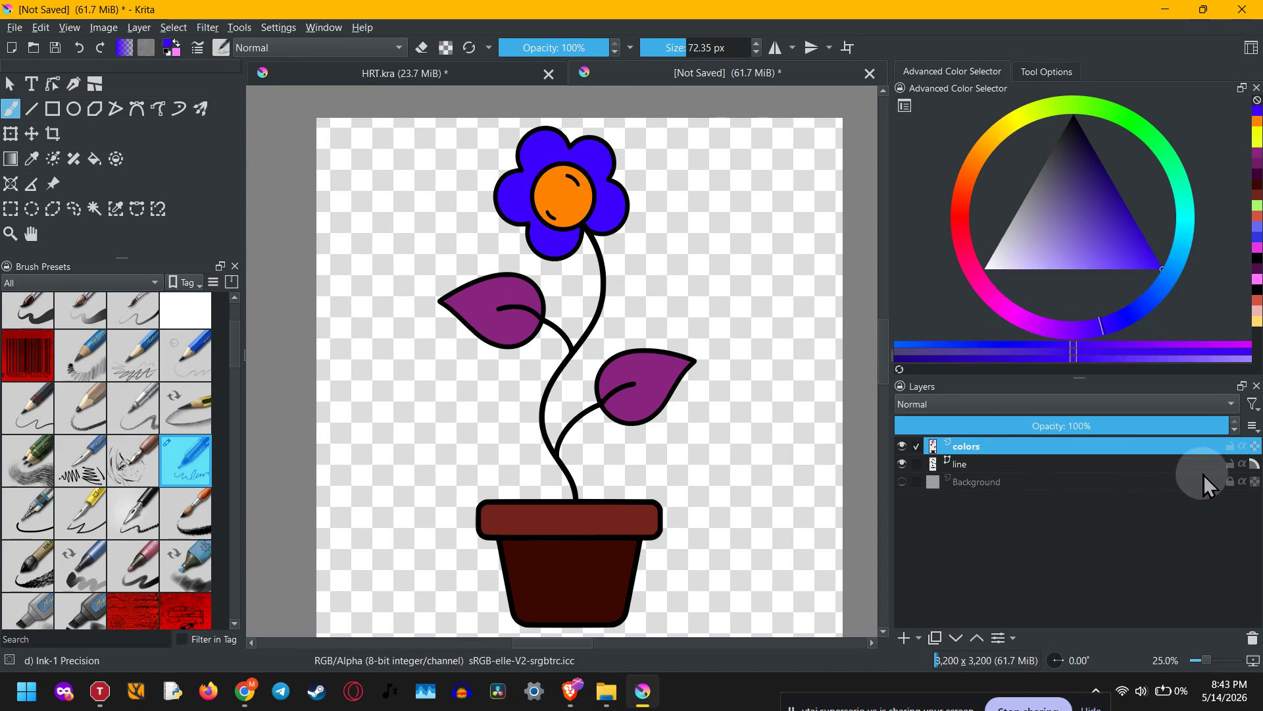
Step: Lock the line and Background layers, and make the Background layer visible again
click(1229, 463)
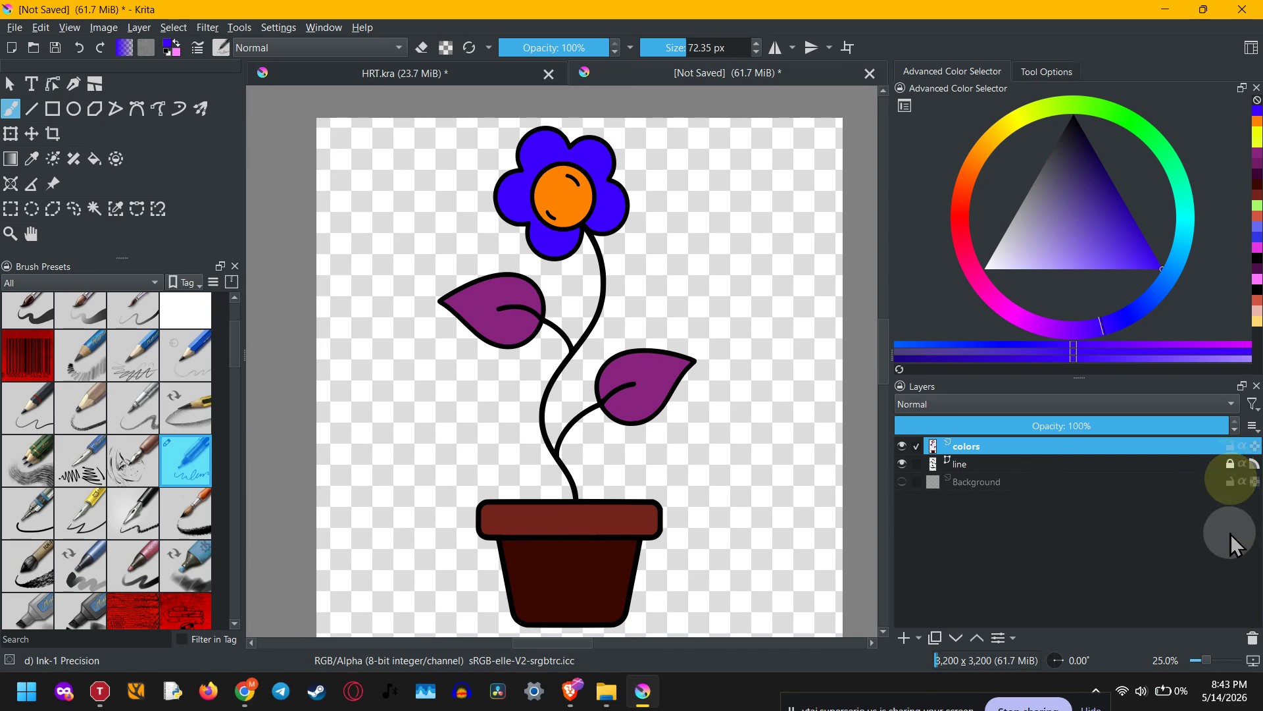
click(1231, 481)
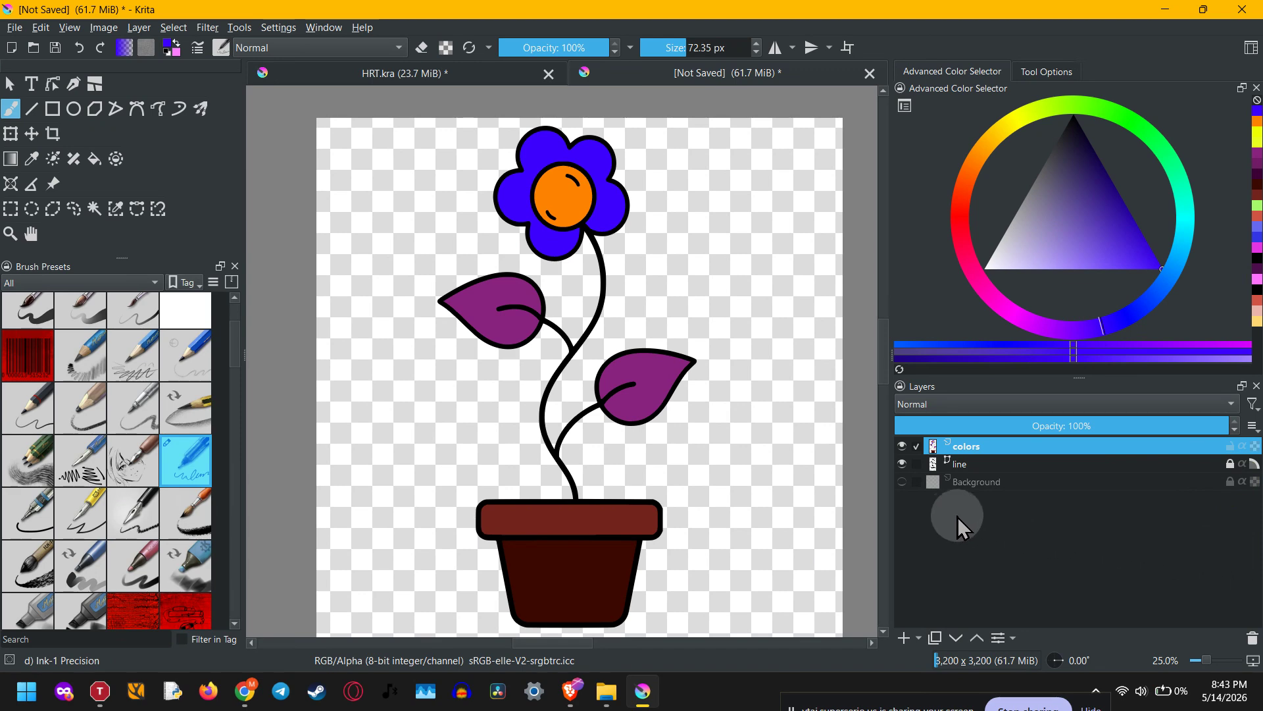
click(903, 481)
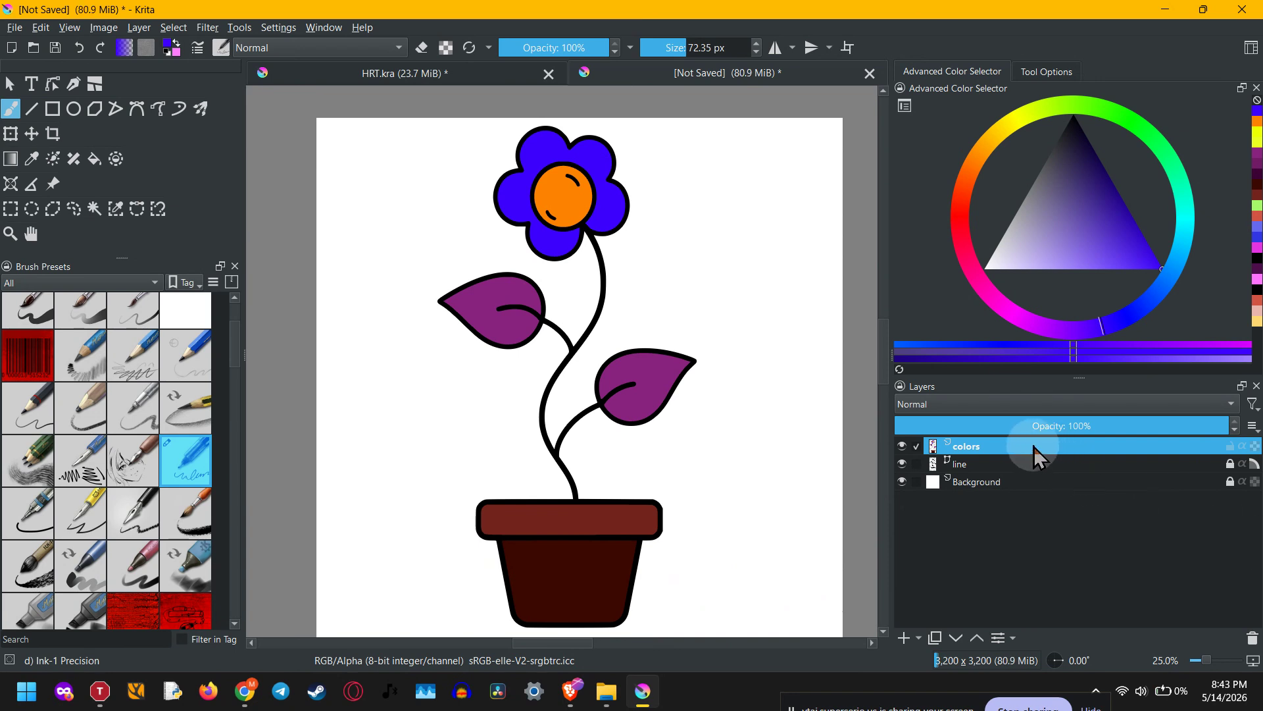
Step: Lower the opacity of the colors layer to 93%
click(979, 462)
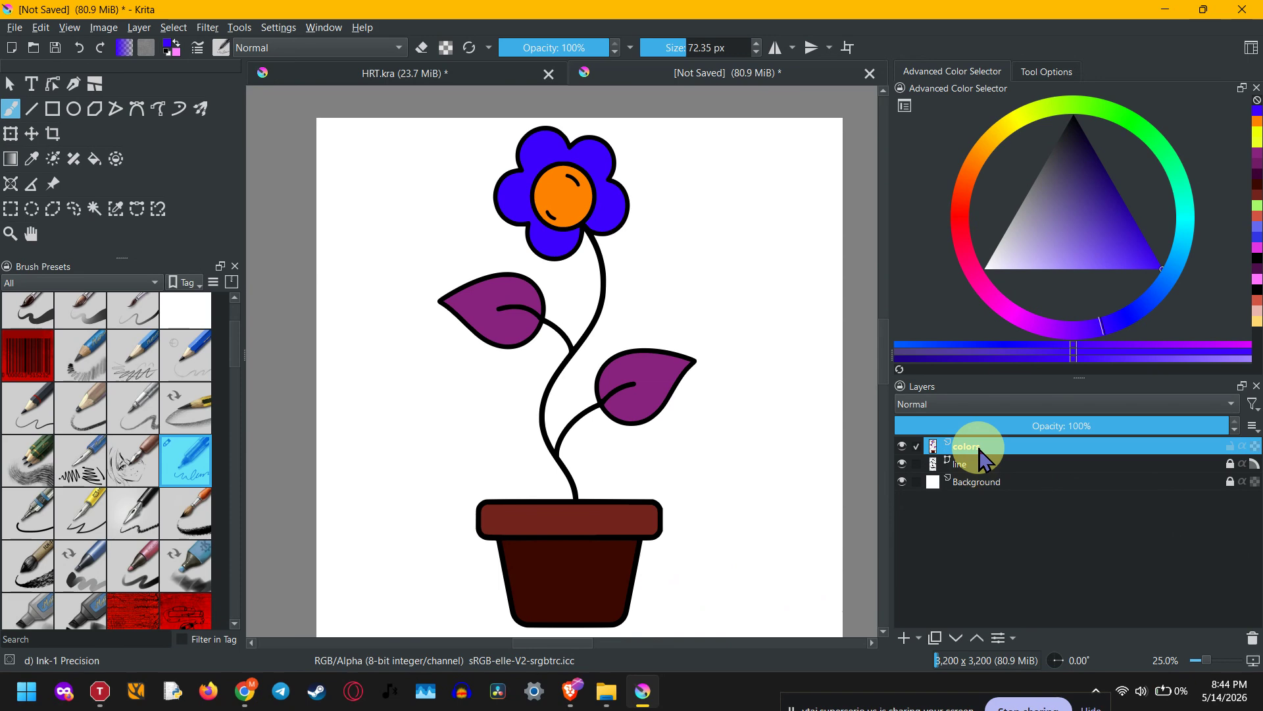
click(998, 447)
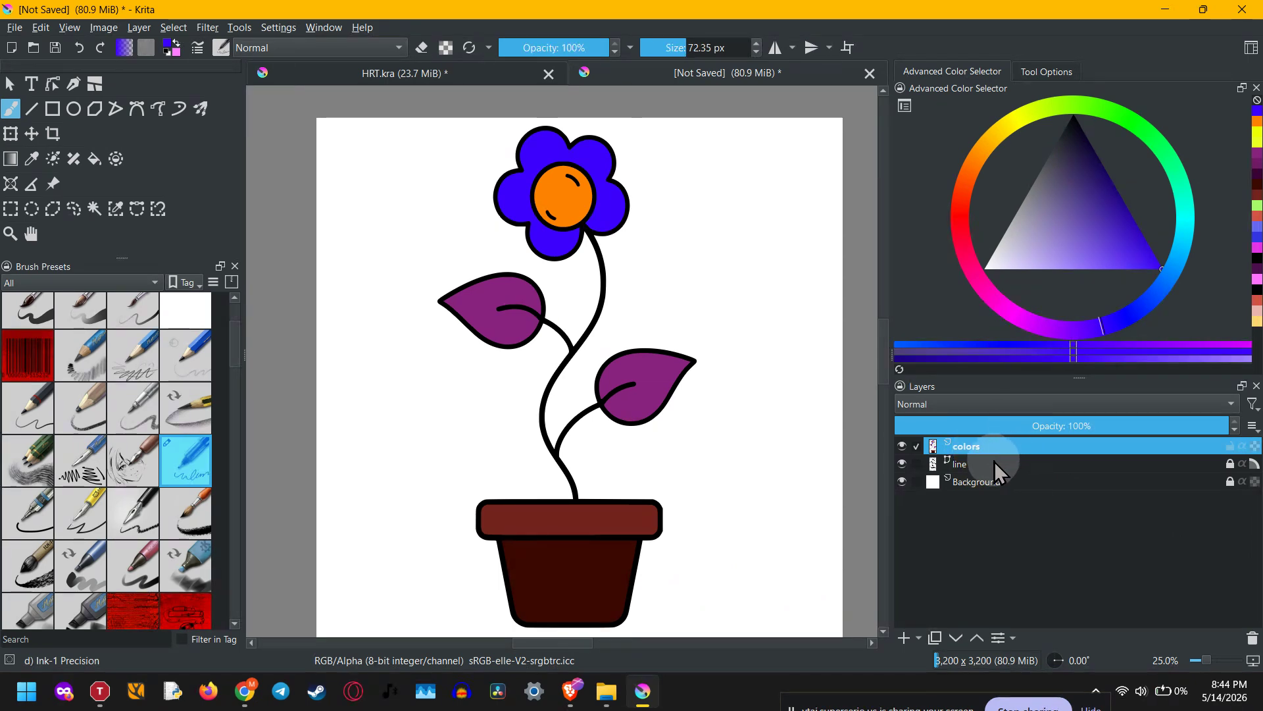
mouse_move(1213, 426)
mouse_down()
mouse_move(956, 424)
mouse_move(1207, 433)
mouse_up()
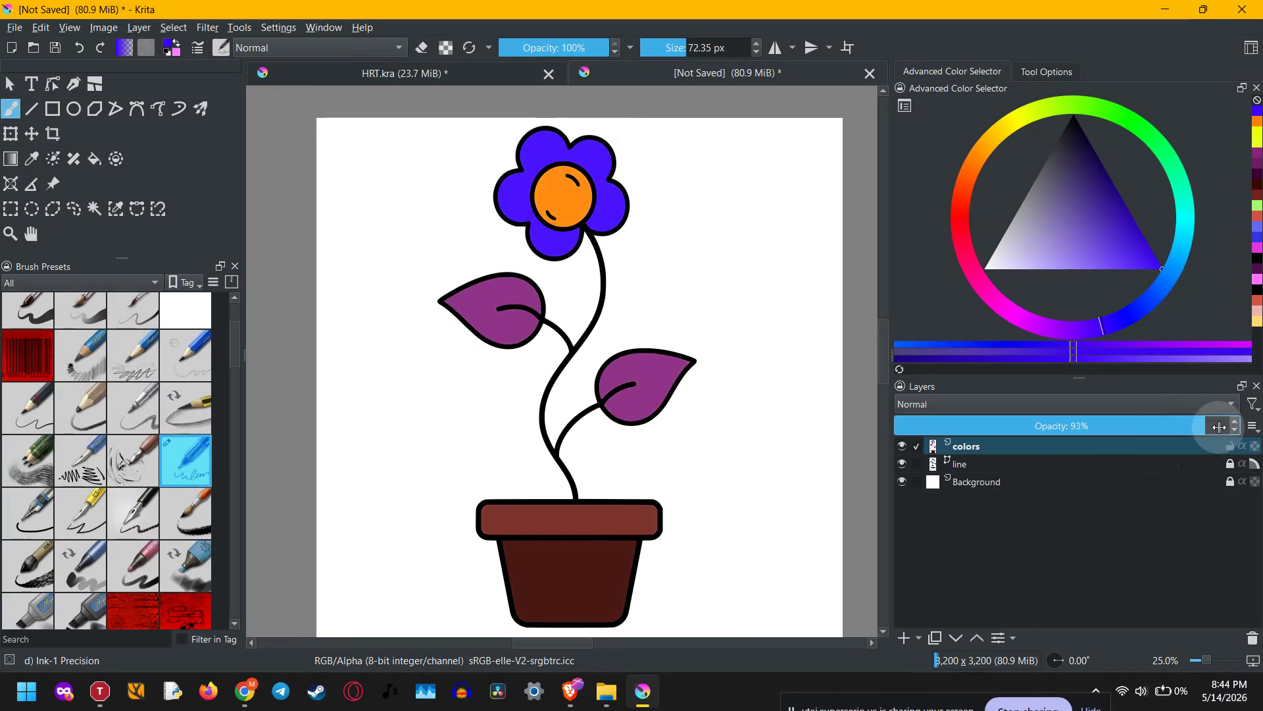
click(1125, 406)
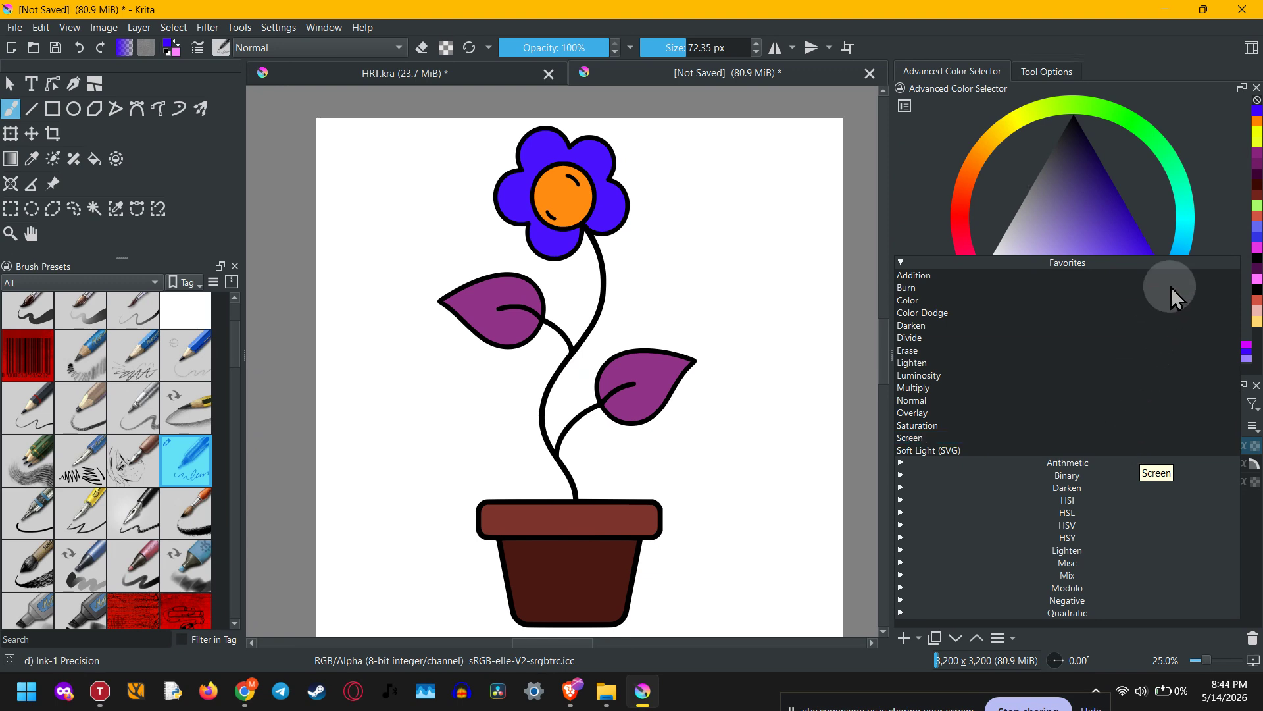
click(1222, 210)
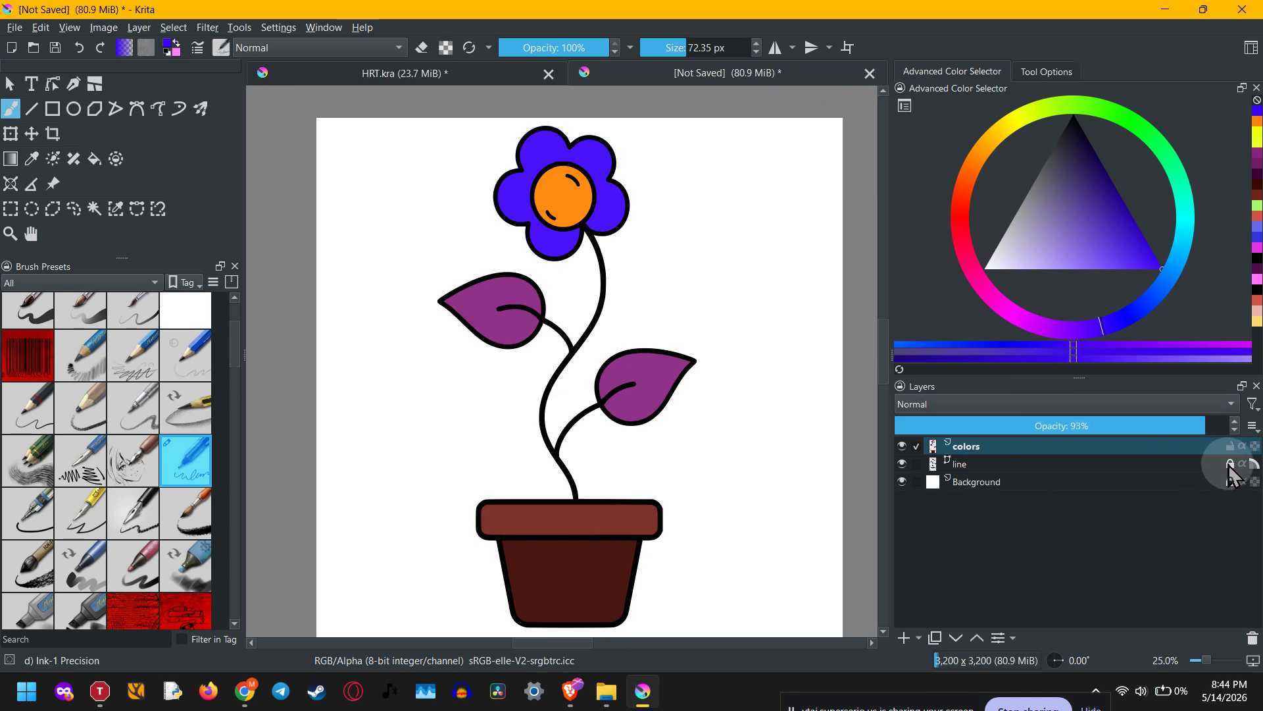
mouse_move(1229, 469)
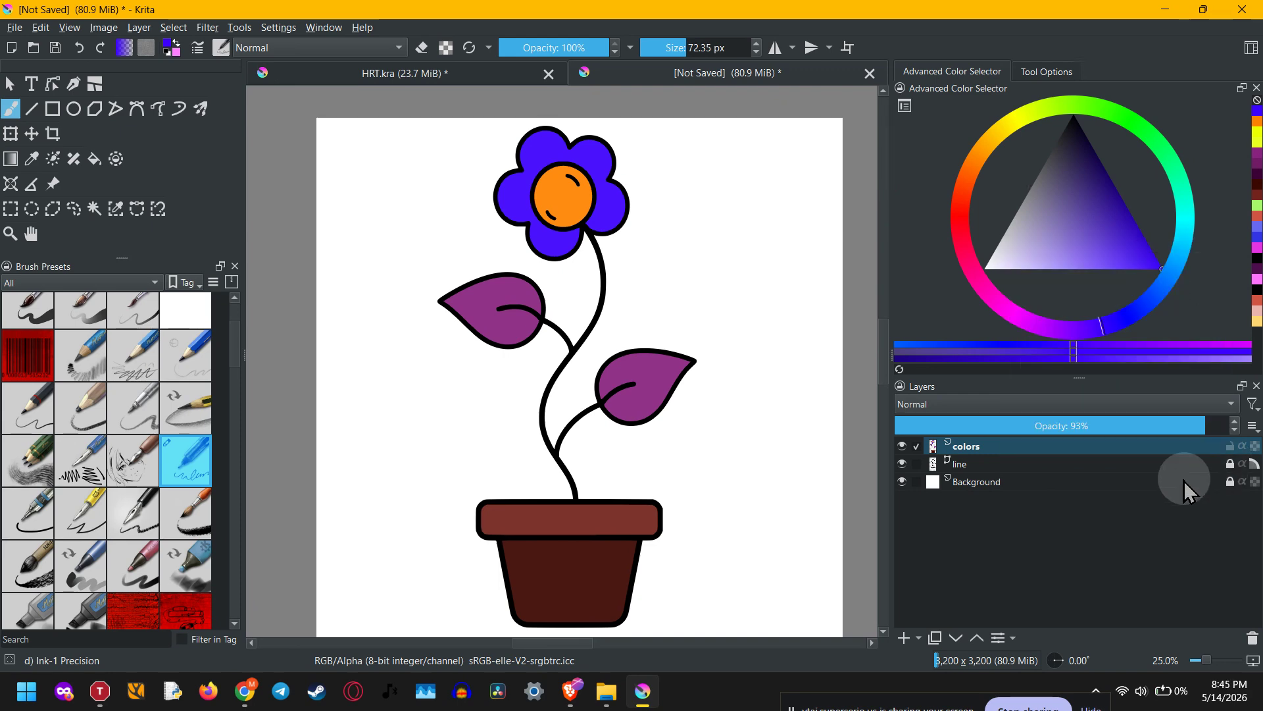
Step: Combine the colors and line layers into one group with Quick Group
click(1065, 453)
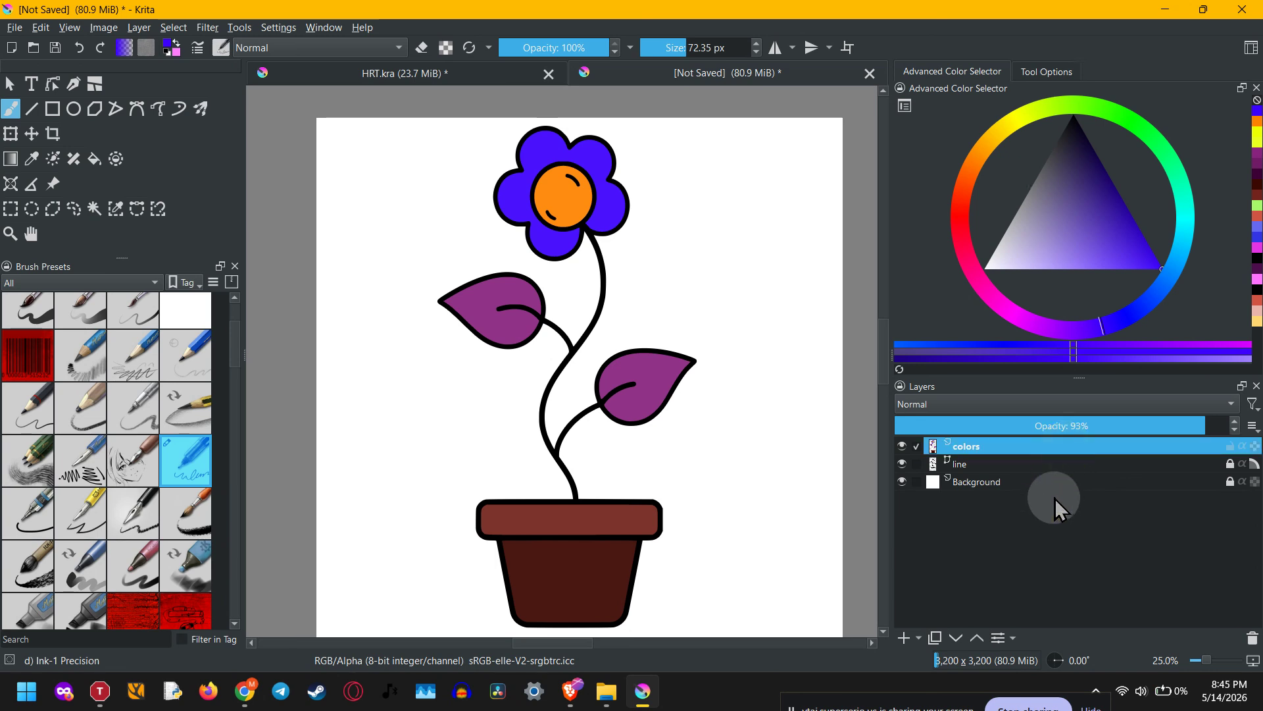
ctrl+click(1056, 466)
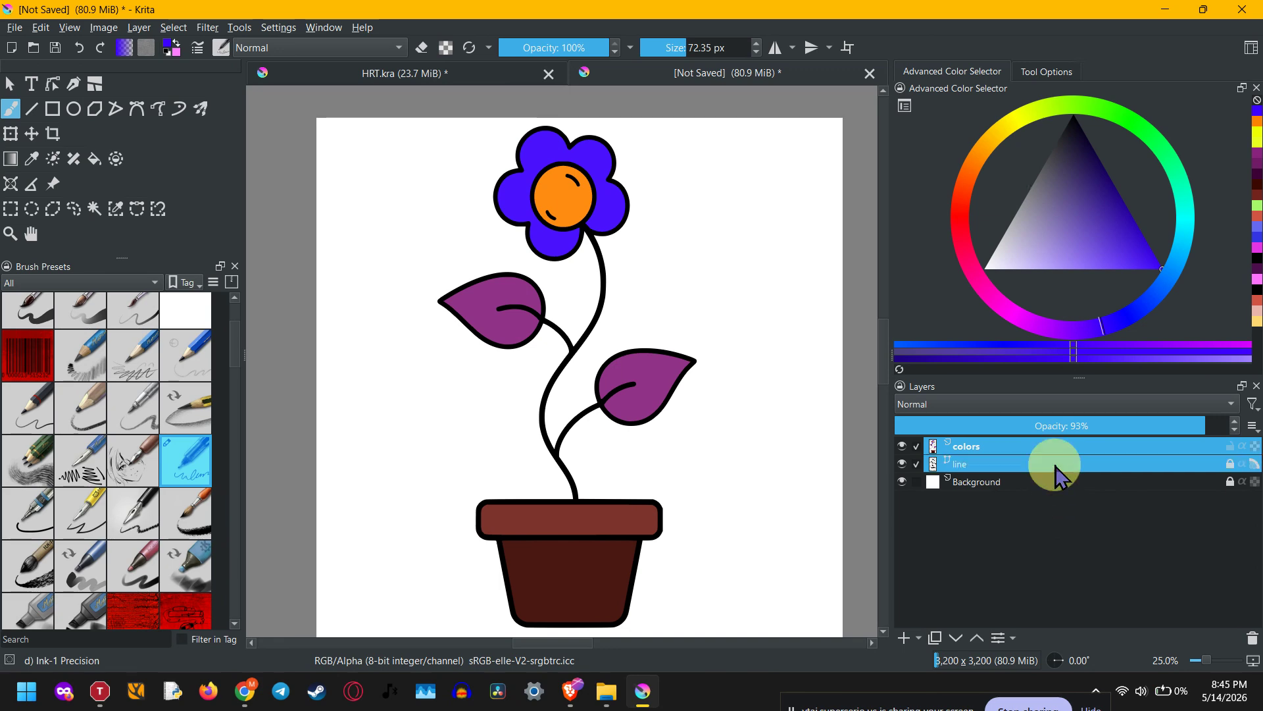
right_click(1055, 465)
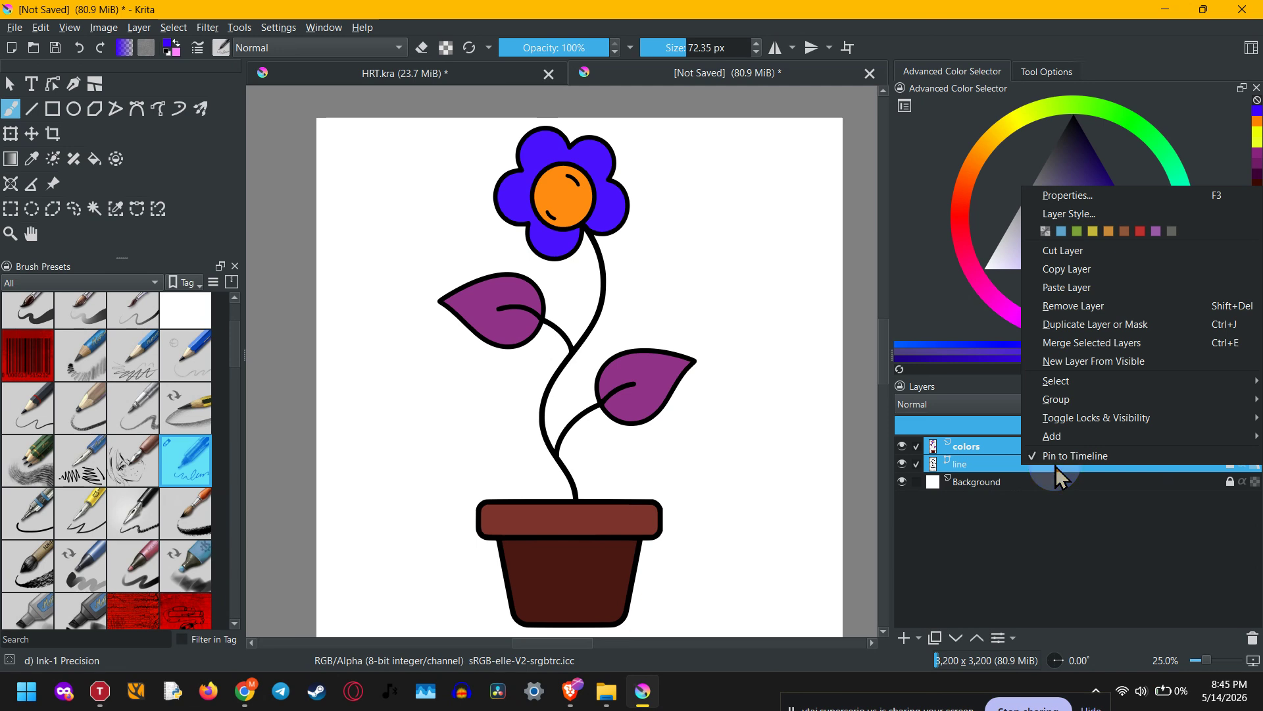
mouse_move(1093, 404)
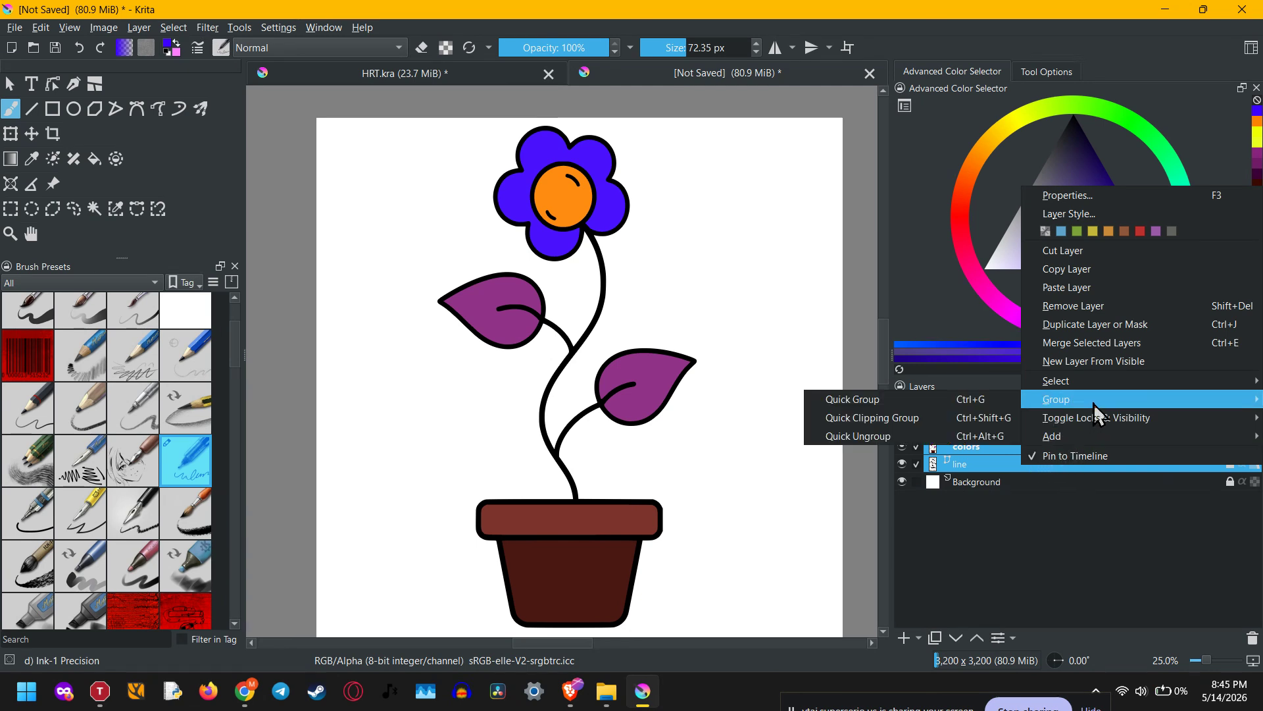
click(958, 403)
click(987, 535)
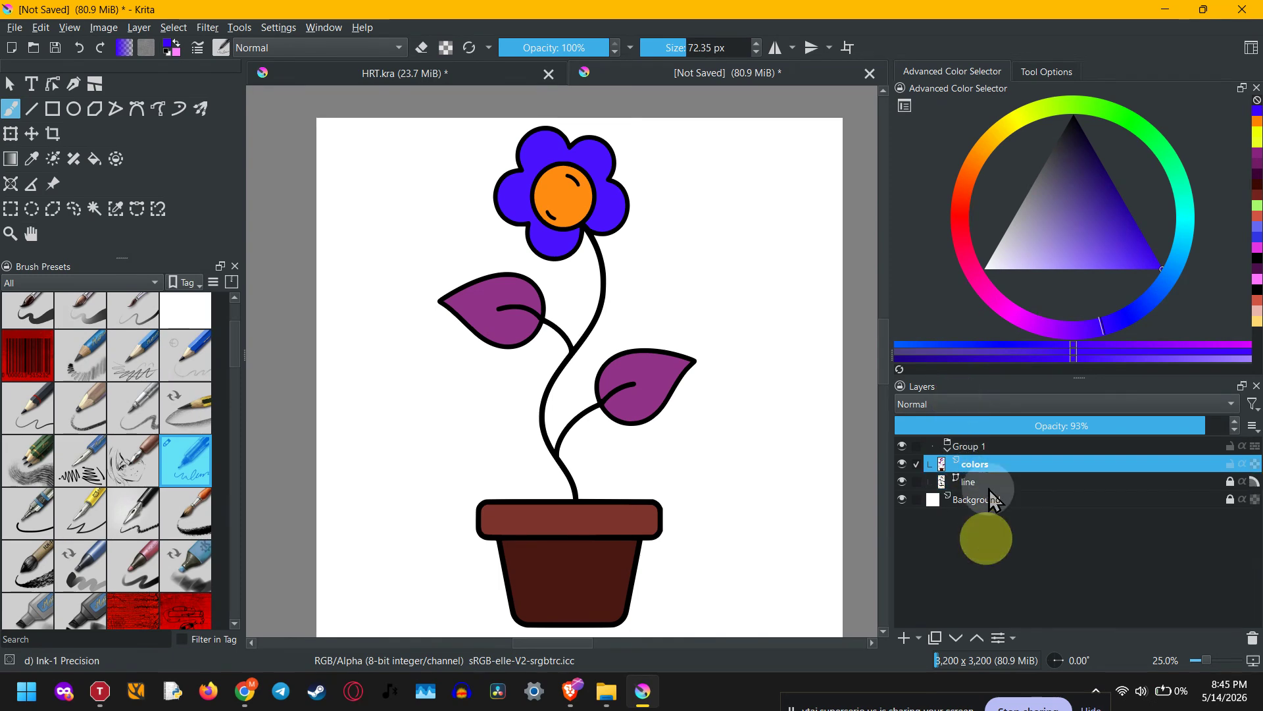
Step: Hide the group holding the colors and line layers, show it again, and select each of its layers in turn
click(977, 446)
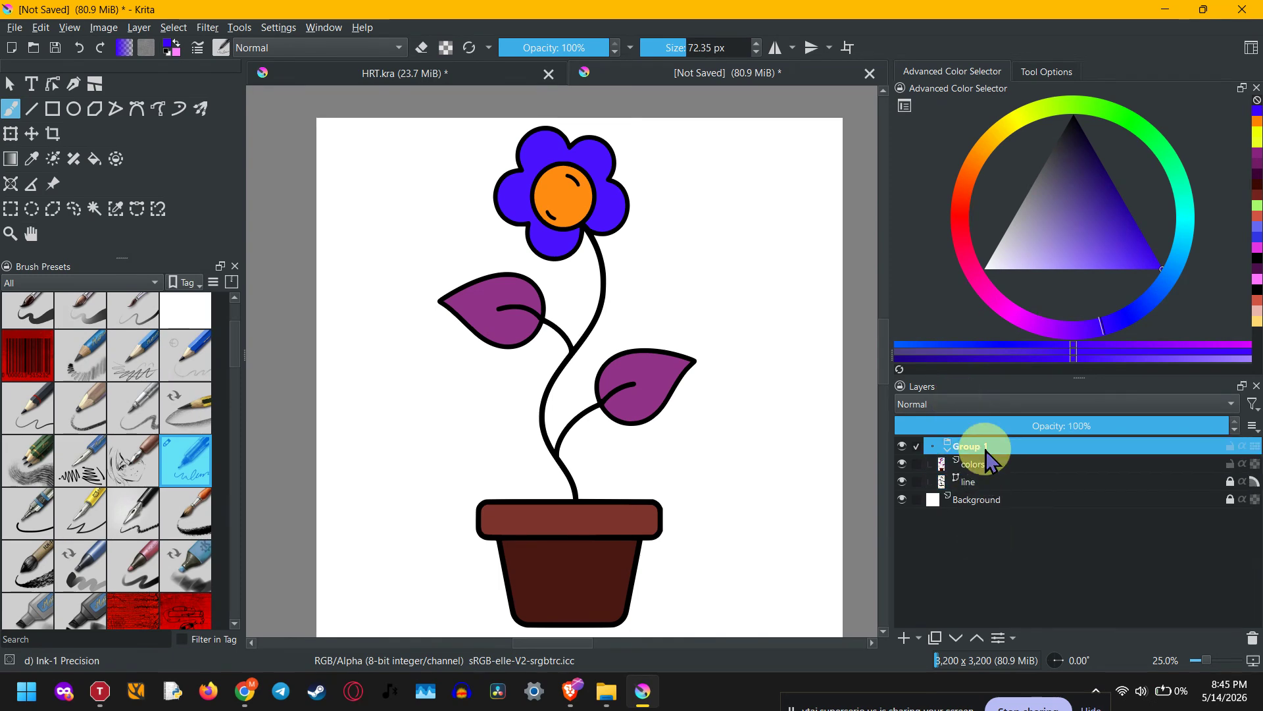
click(903, 446)
click(903, 446)
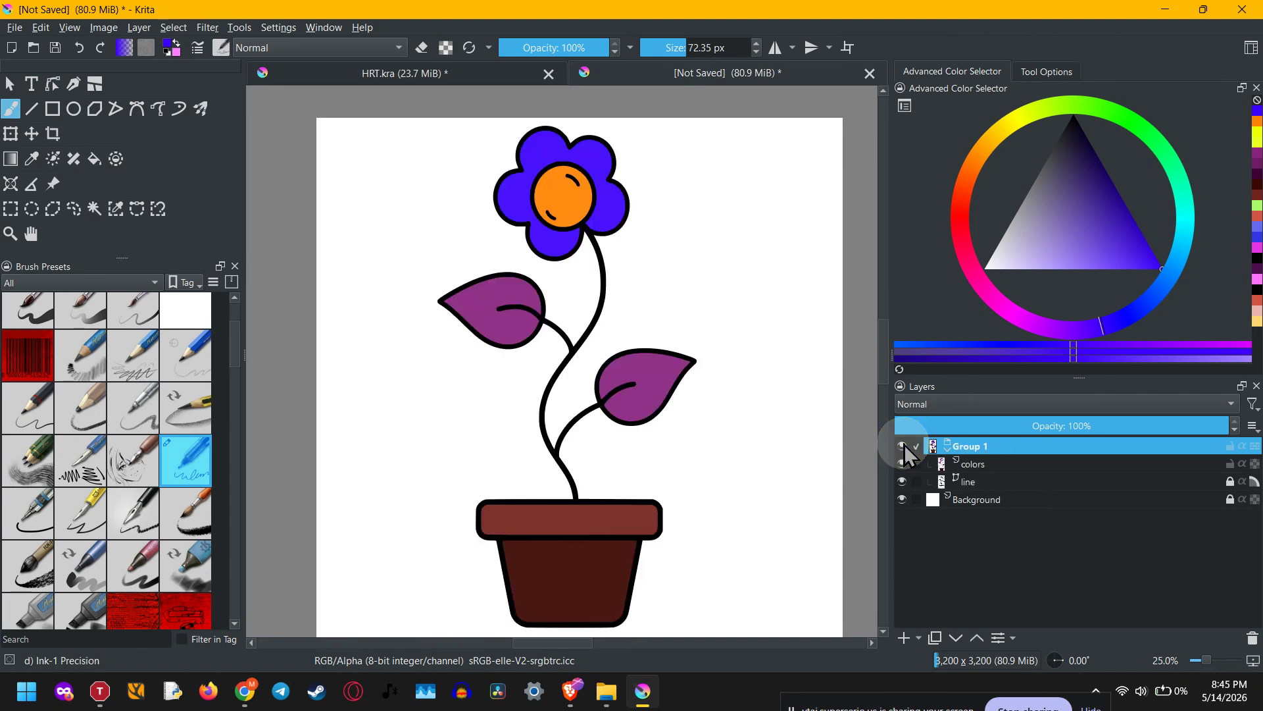
click(994, 463)
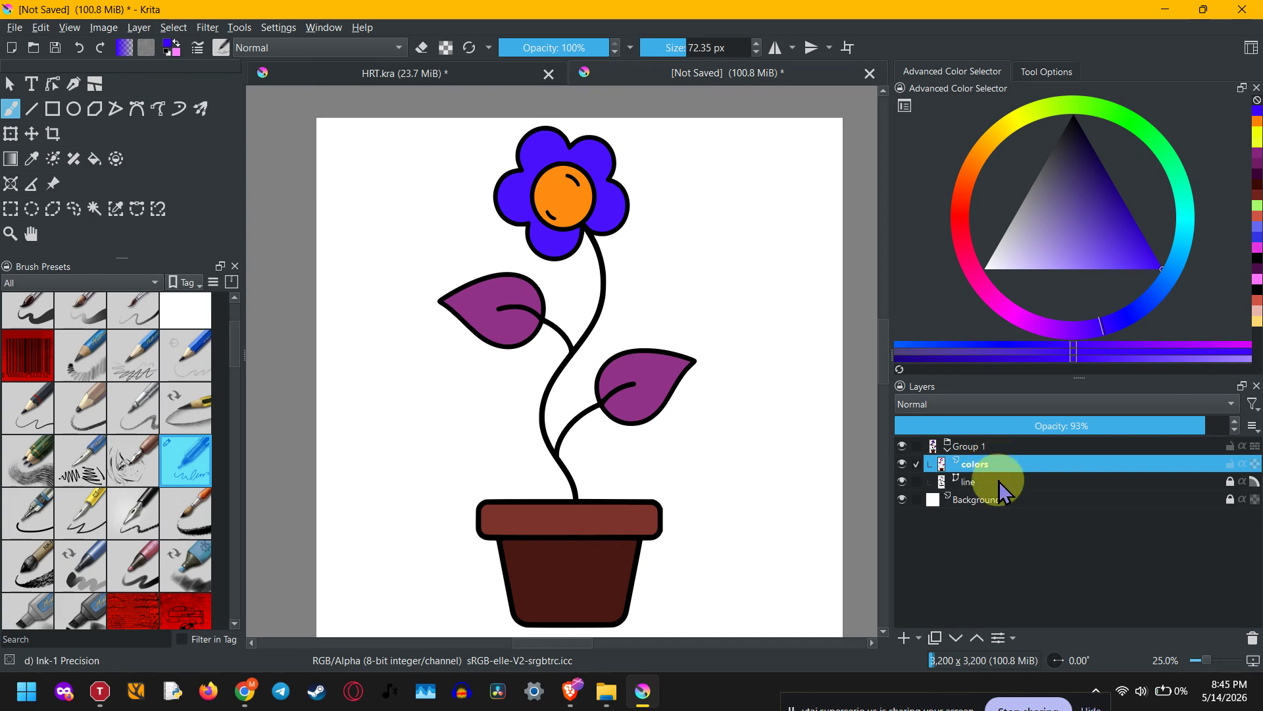
click(998, 481)
Step: Rename the group containing the colors and line layers as plant group
double_click(1000, 446)
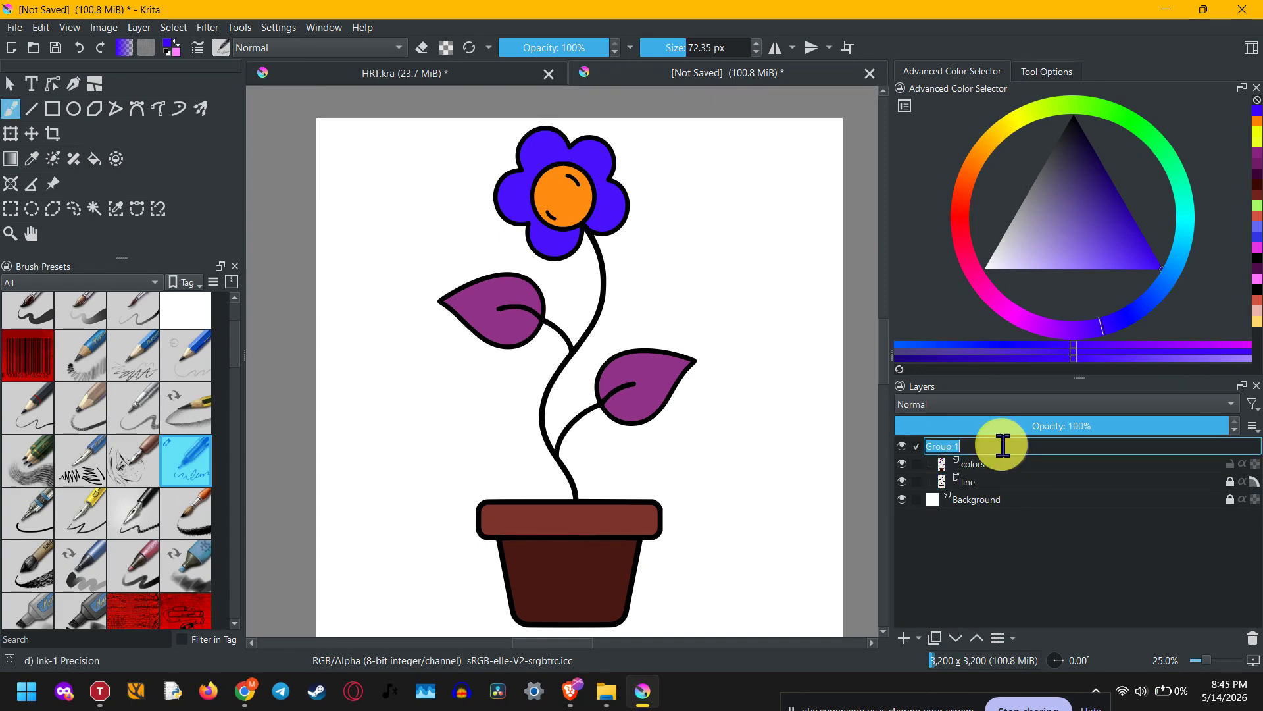
text(plant )
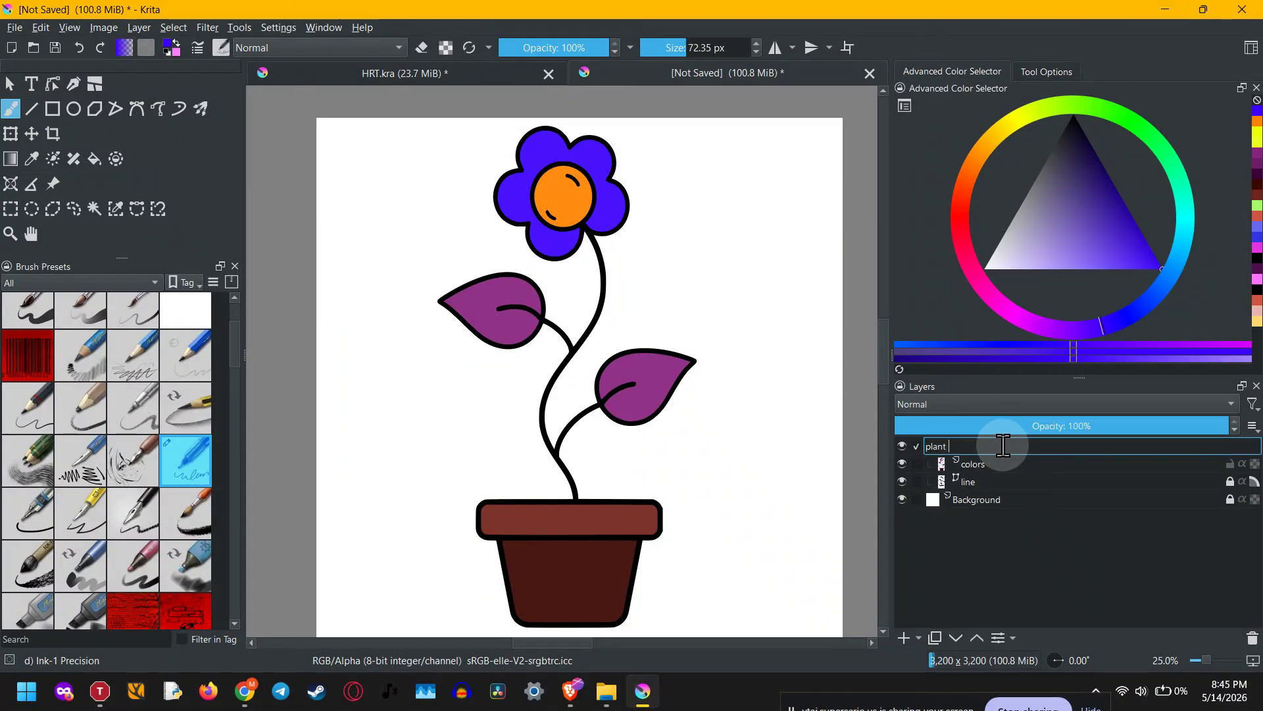
text(group)
key(Return)
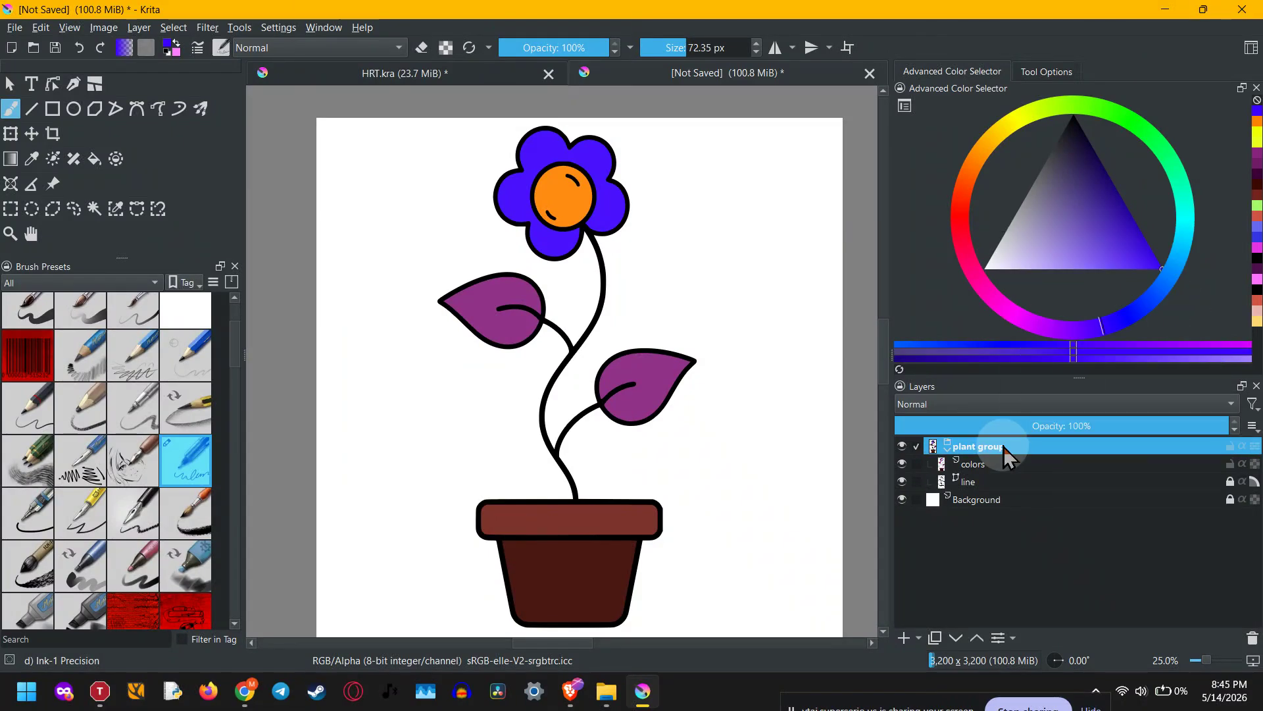